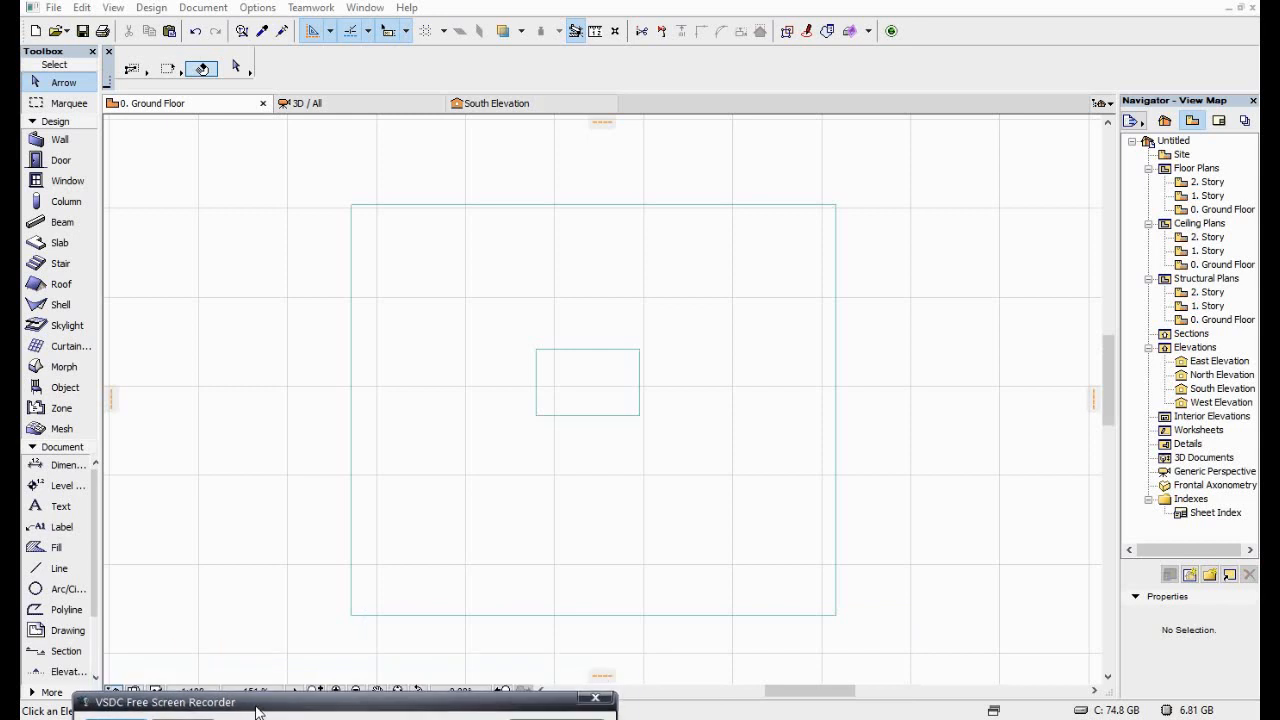
- Look over the brick block and slab in the 3D view, and return to the ground floor plan
scroll(680, 335, "down", 3)
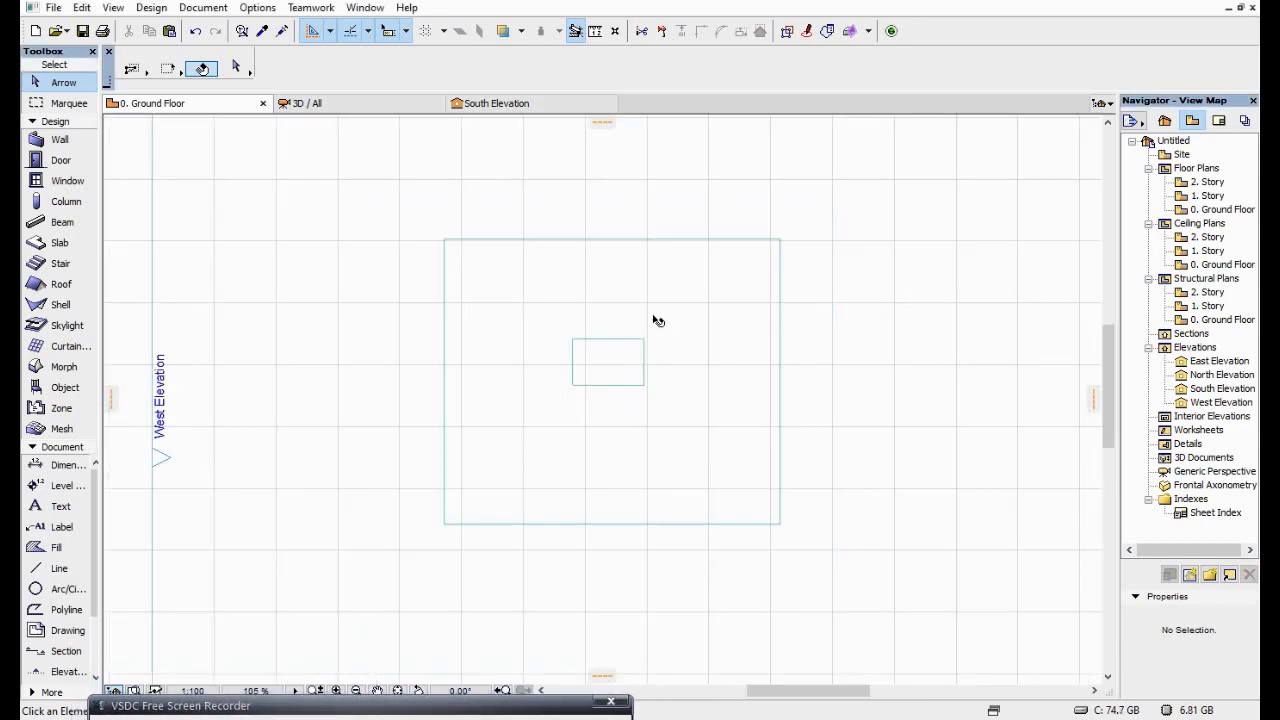
left_click(305, 103)
mouse_move(634, 389)
left_mouse_down()
mouse_move(657, 371)
mouse_move(583, 446)
mouse_move(616, 407)
left_mouse_up()
middle_click_drag(616, 407, 635, 377, "shift")
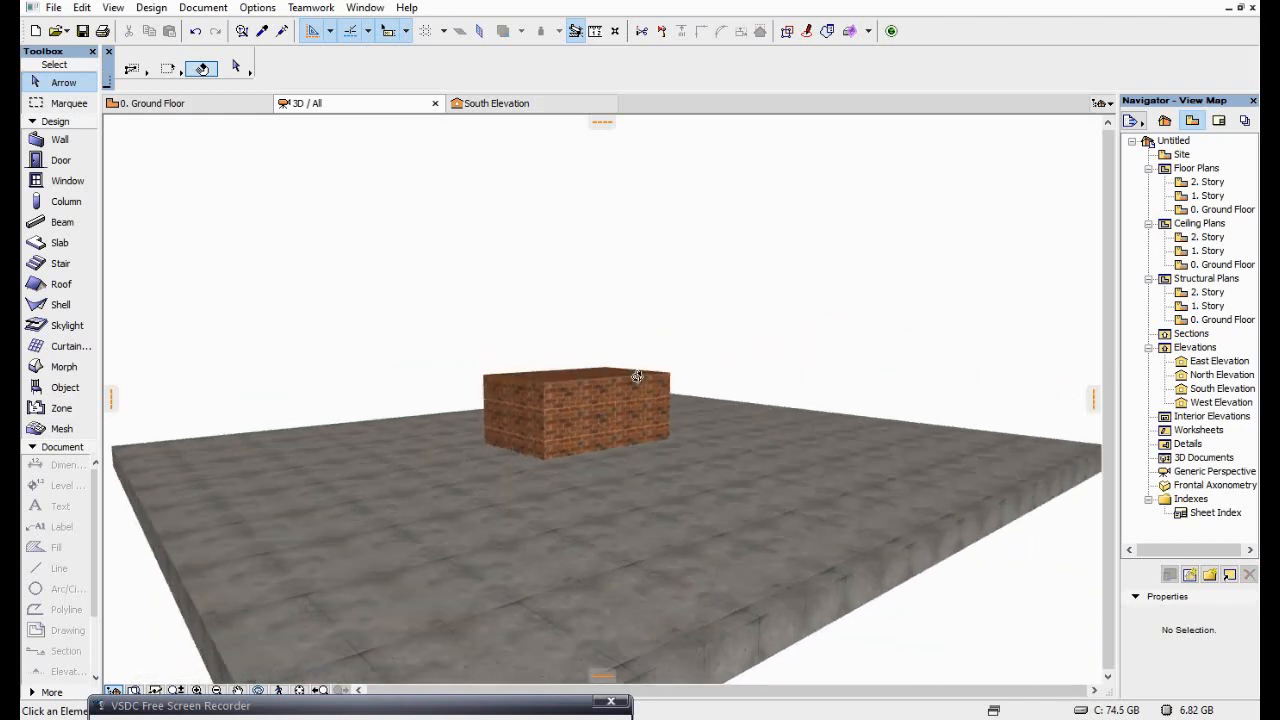
left_click(196, 104)
scroll(484, 384, "up", 2)
middle_click_drag(482, 383, 595, 288)
scroll(595, 288, "up", 1)
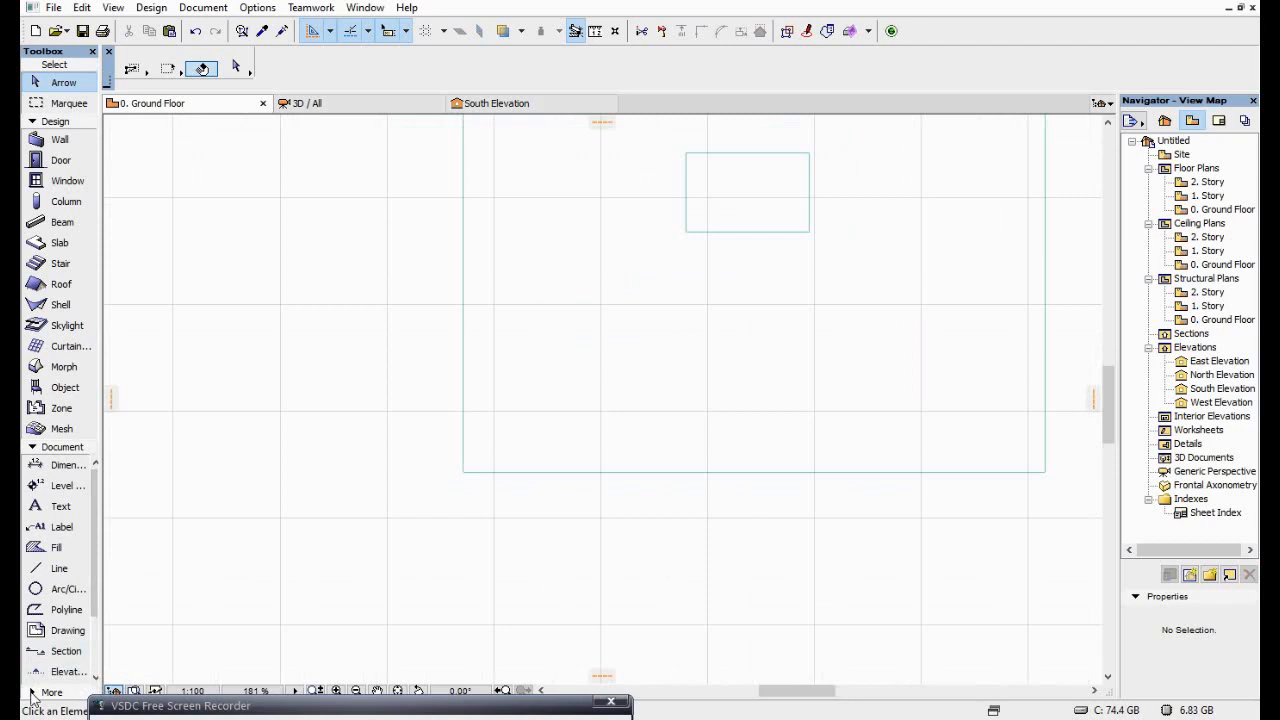
- Place a first camera on the ground floor plan, outside the slab's lower-left corner and aimed up and right toward the slab
left_click(33, 693)
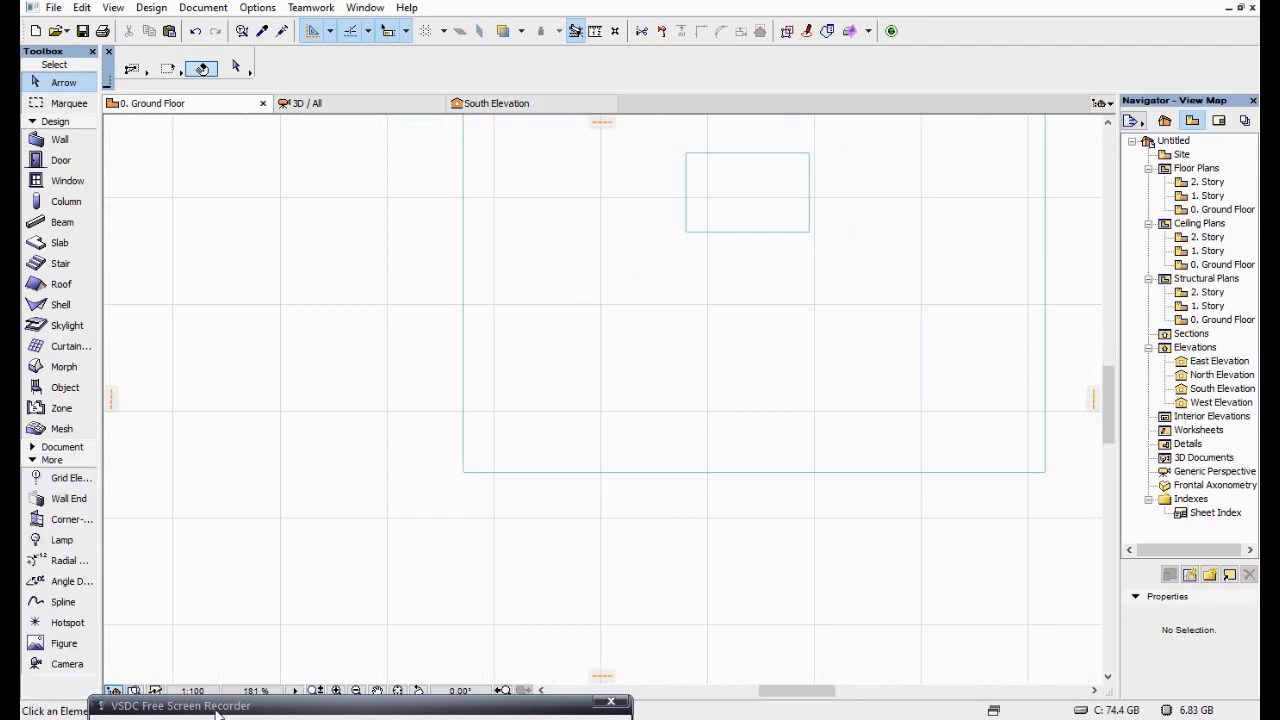
scroll(510, 461, "down", 1)
scroll(510, 461, "down", 2)
left_click(67, 664)
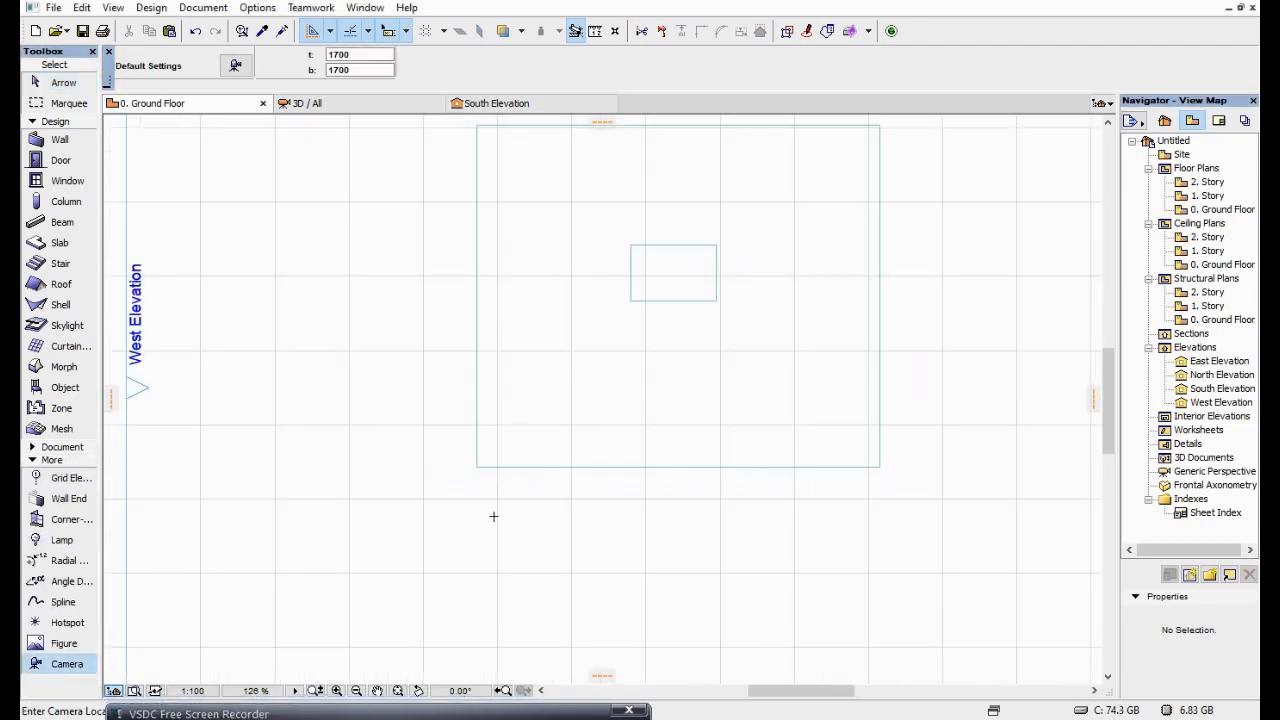
left_click(349, 599)
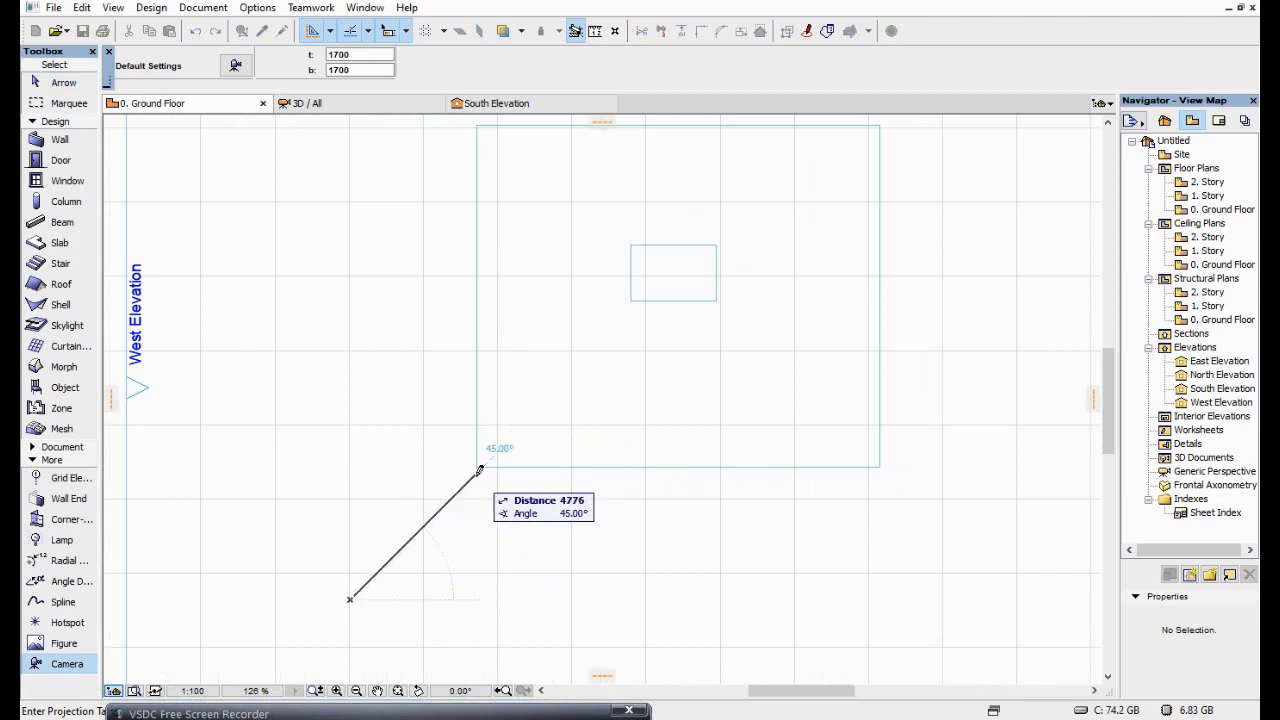
left_click(529, 510)
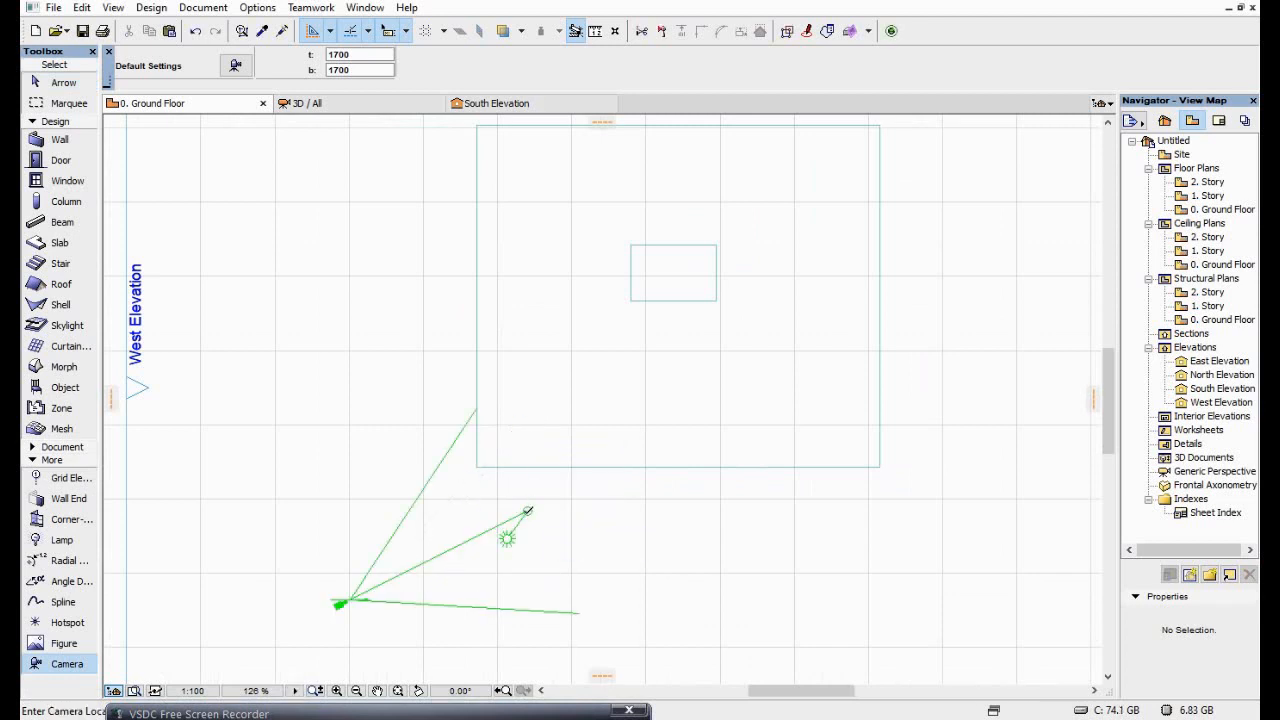
- Add a second camera at the first camera's target and a third inside the slab, aimed at the brick block's lower-left corner
left_click(529, 511)
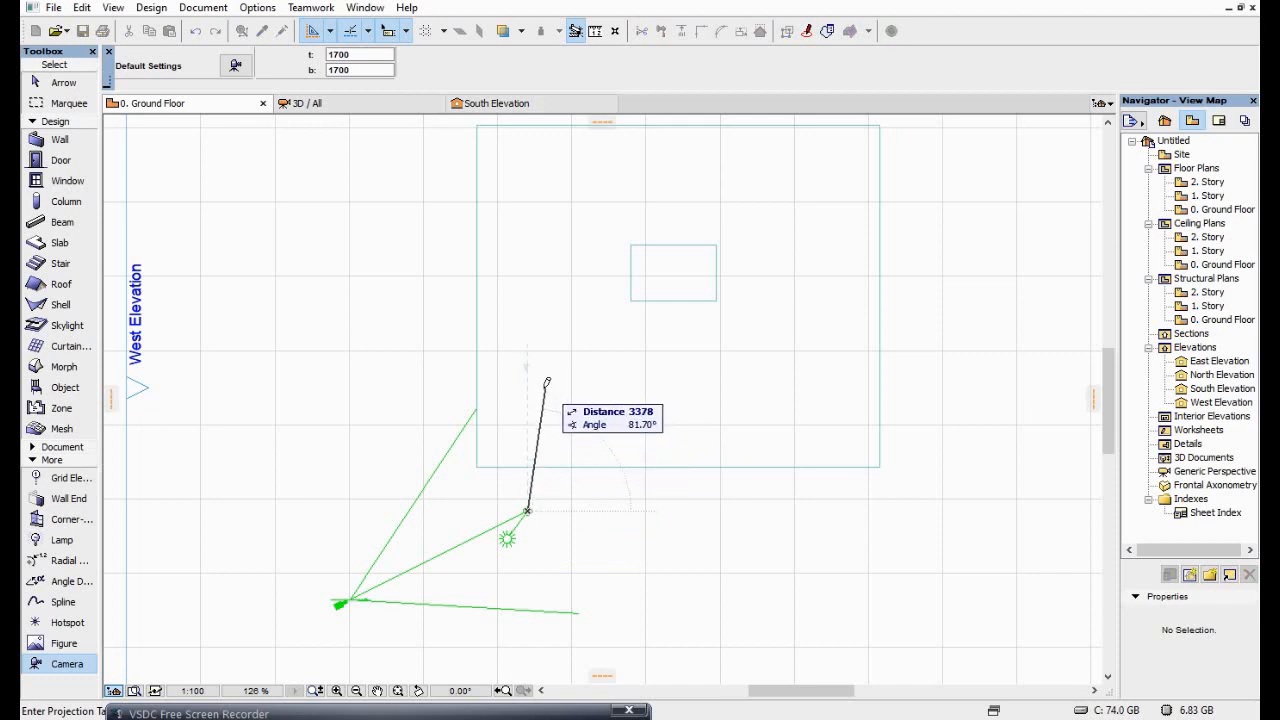
left_click(543, 391)
left_click(631, 312)
scroll(576, 388, "up", 2)
middle_click_drag(578, 390, 609, 344)
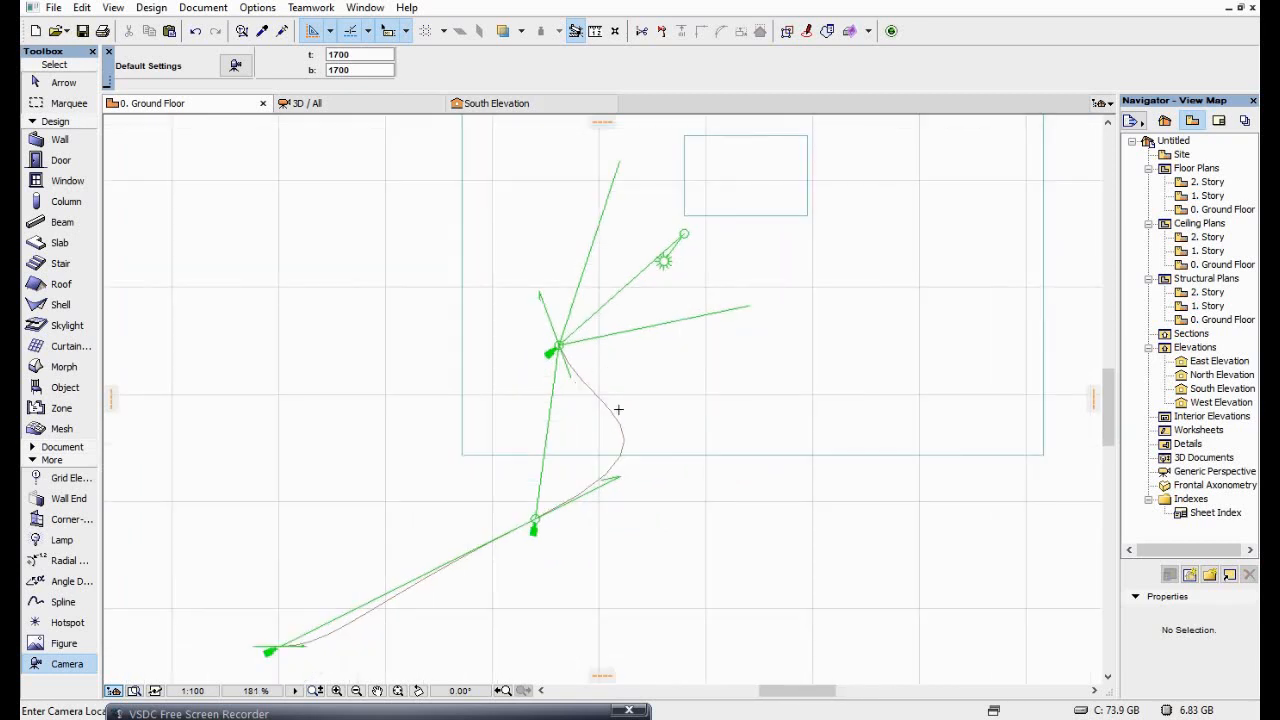
key("Escape")
- Stretch the second camera's tangent handle down and right so the path runs steeply through that camera
left_click(543, 519)
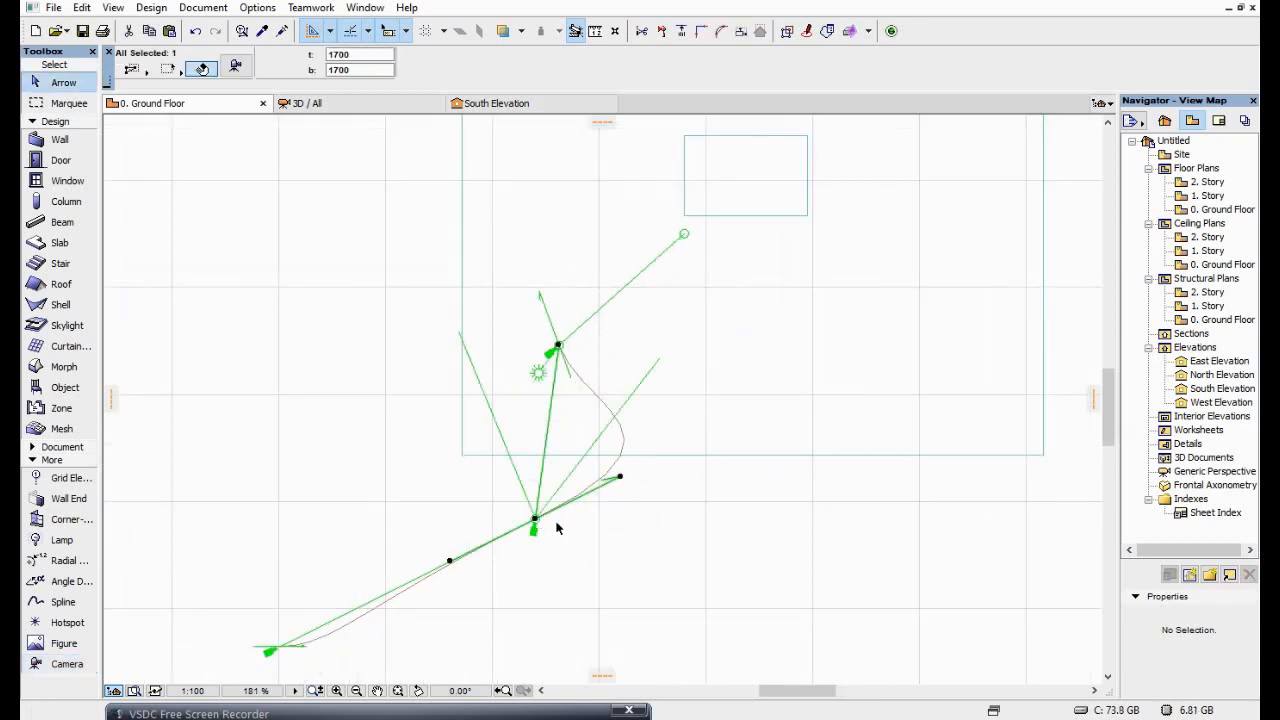
left_click(620, 479)
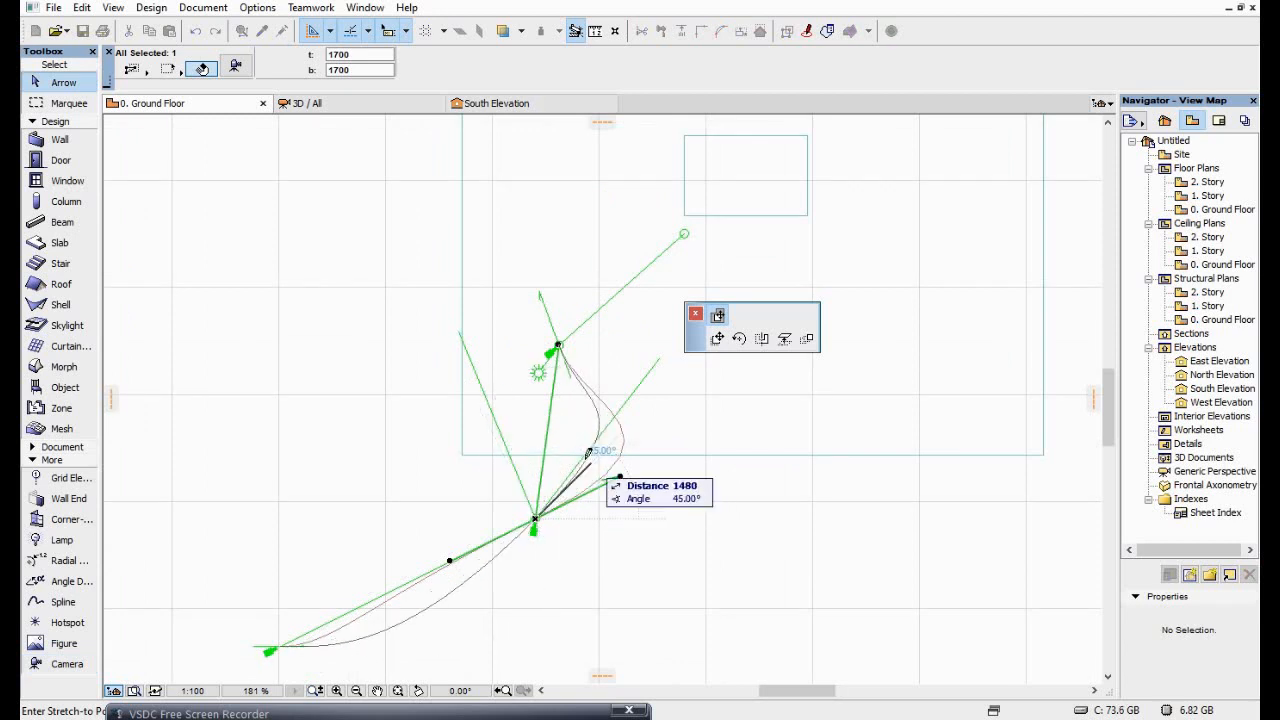
left_click(568, 606)
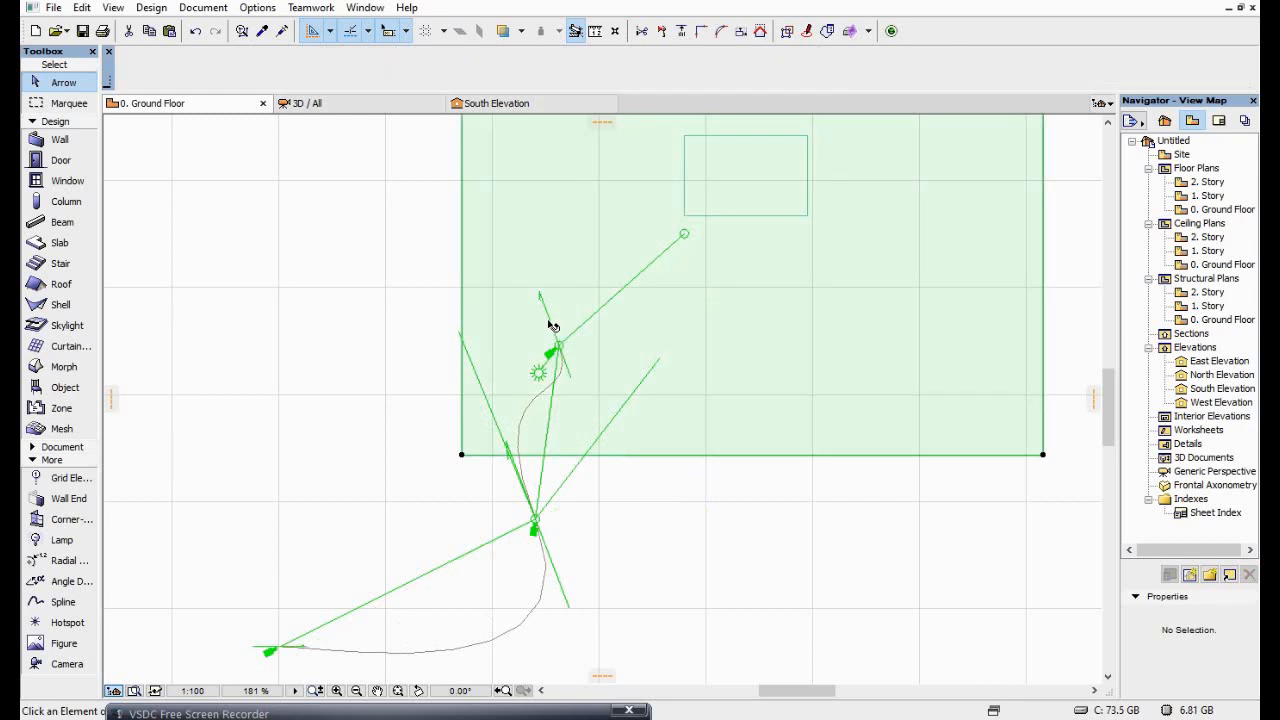
- Swing the third camera's path tangent down and left, and move that camera closer to the brick block
left_click(559, 347)
left_click(570, 376)
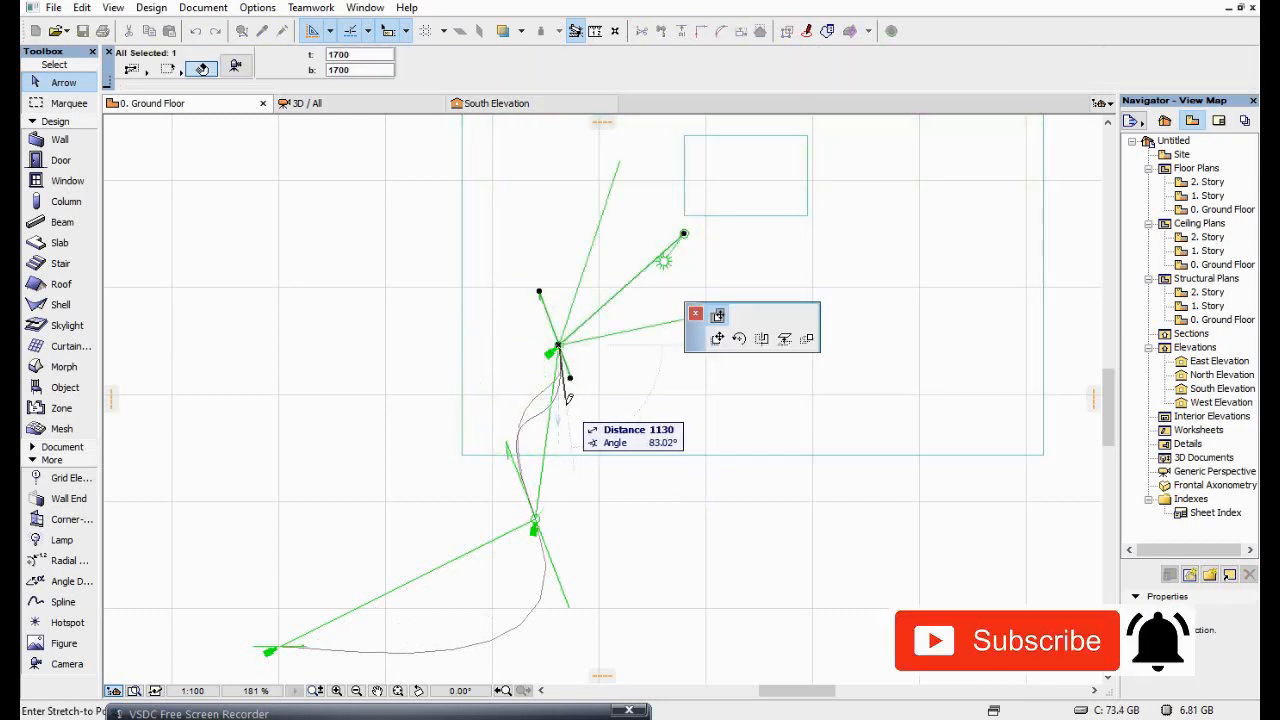
left_click(538, 388)
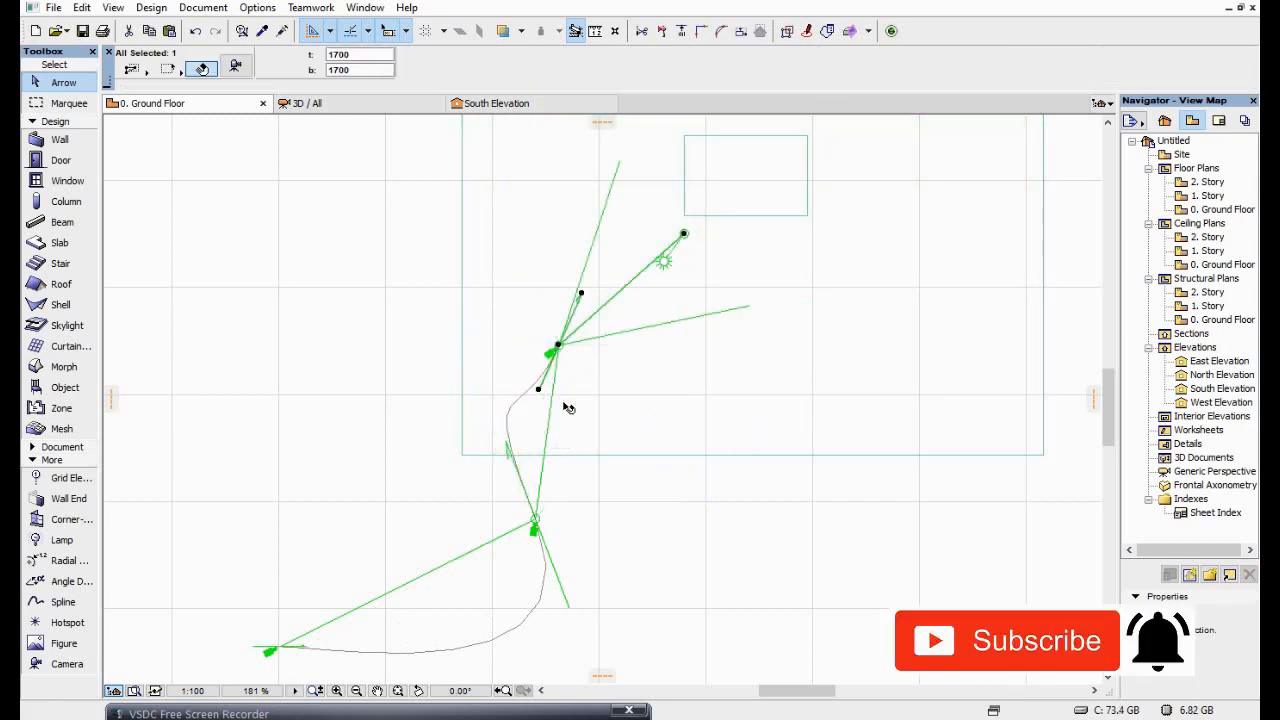
left_click(558, 346)
left_click(600, 317)
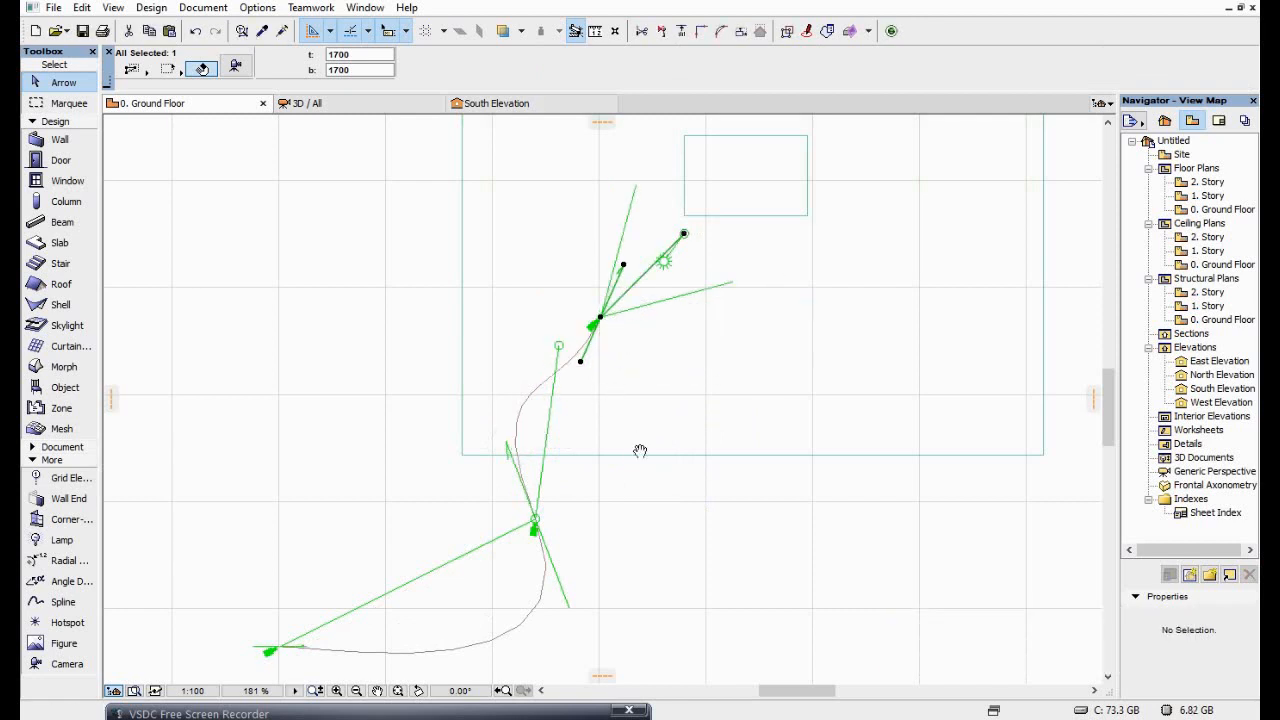
- Try to redirect the path tangent at the first camera
middle_click_drag(640, 450, 710, 314)
left_click(351, 513)
left_click(349, 510)
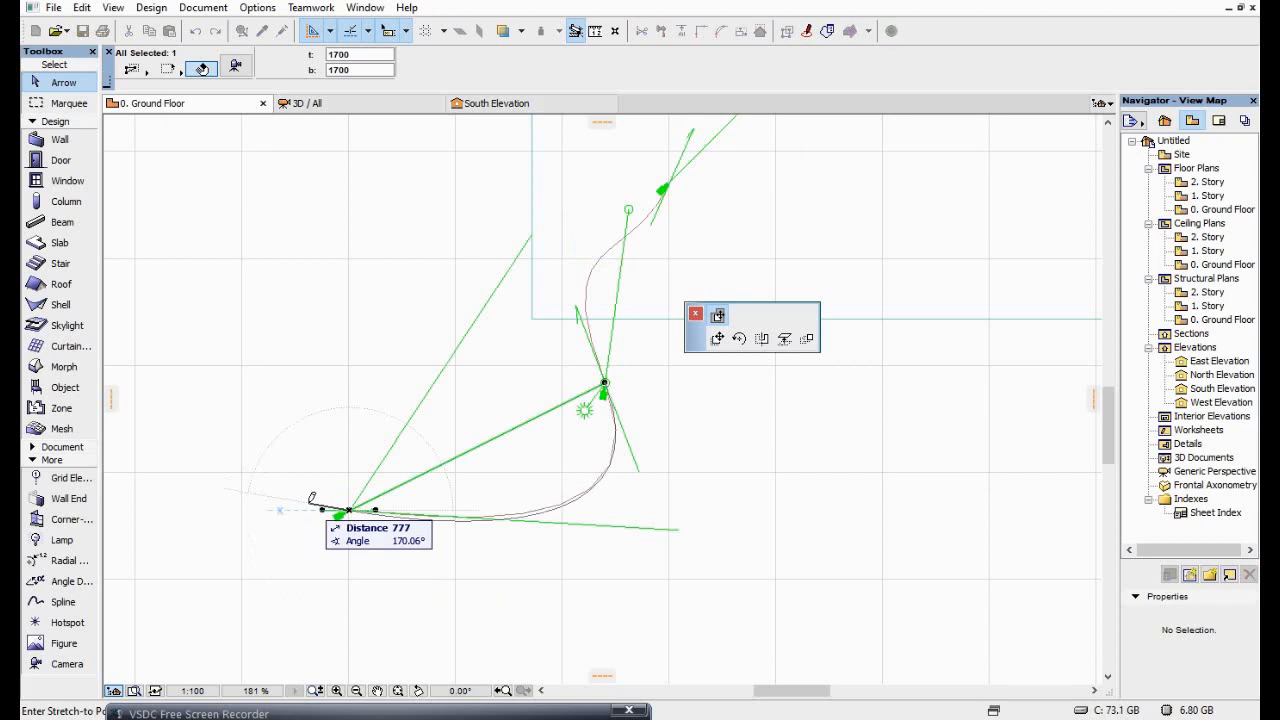
left_click(322, 510)
- Move the second camera's target just right of the third camera, and the third camera's target below the middle of the block's lower edge
left_click(606, 390)
left_click(628, 210)
left_click(678, 212)
middle_click_drag(717, 330, 659, 478)
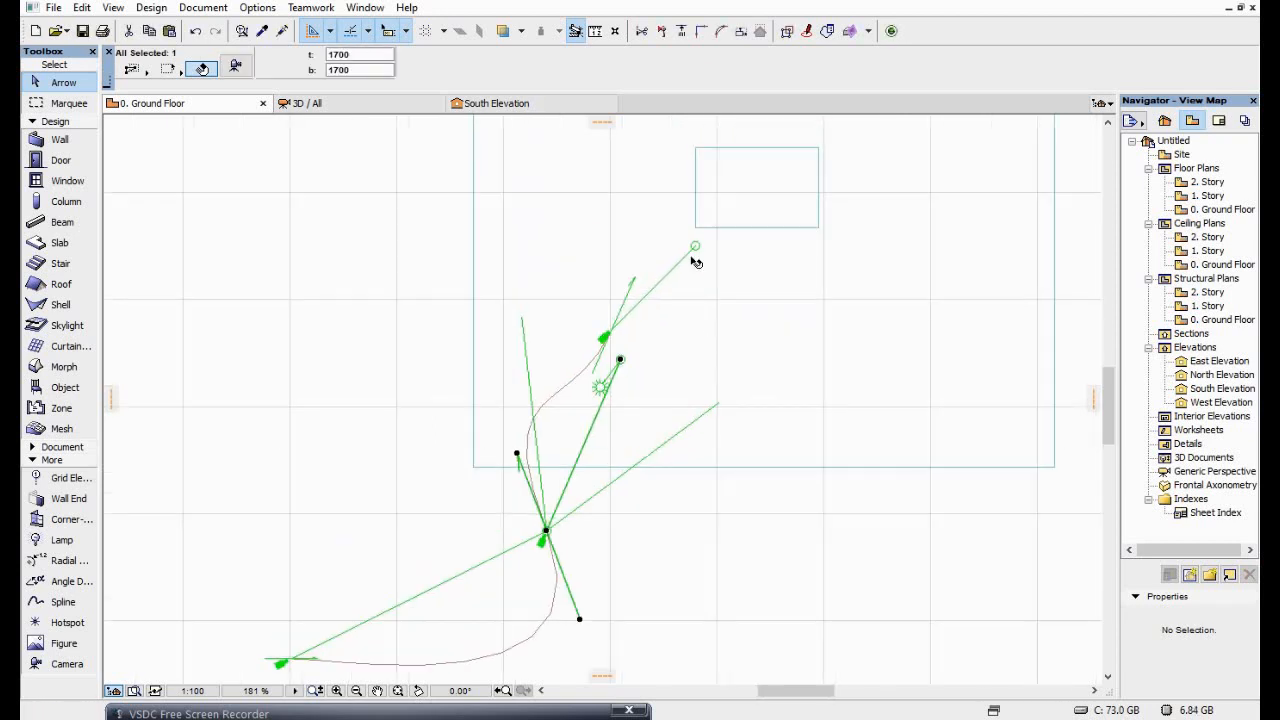
left_click(615, 337)
left_click_drag(696, 246, 750, 234)
key("Escape")
- Show the model in 3D from the first, second and third cameras in turn, returning to the floor plan after each
middle_click_drag(397, 682, 417, 525)
left_click(310, 490)
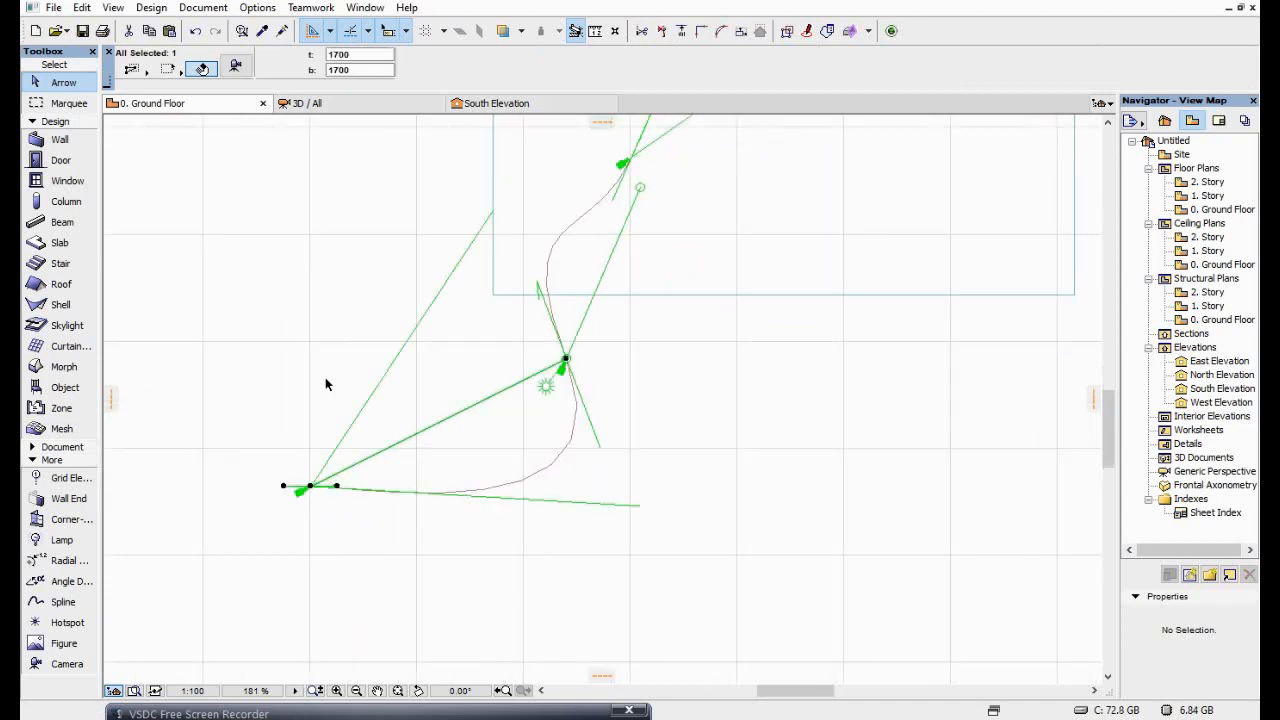
right_click(326, 378)
left_click(371, 600)
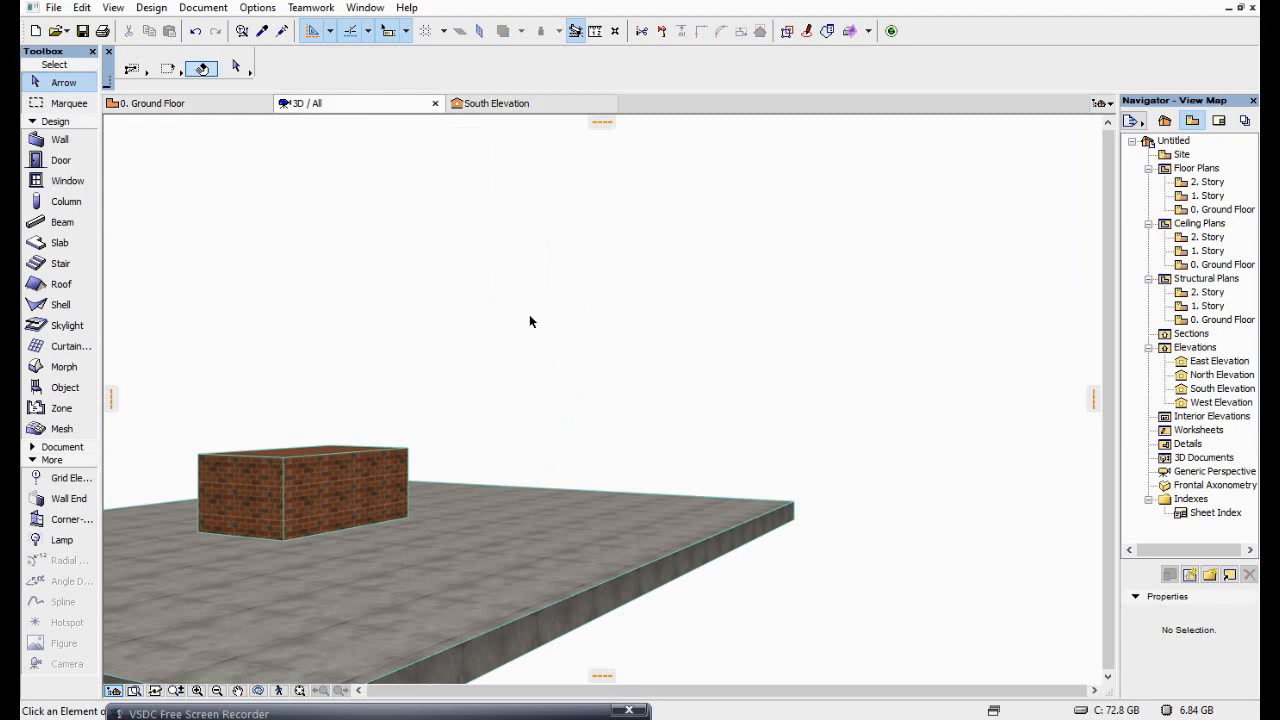
left_click(200, 103)
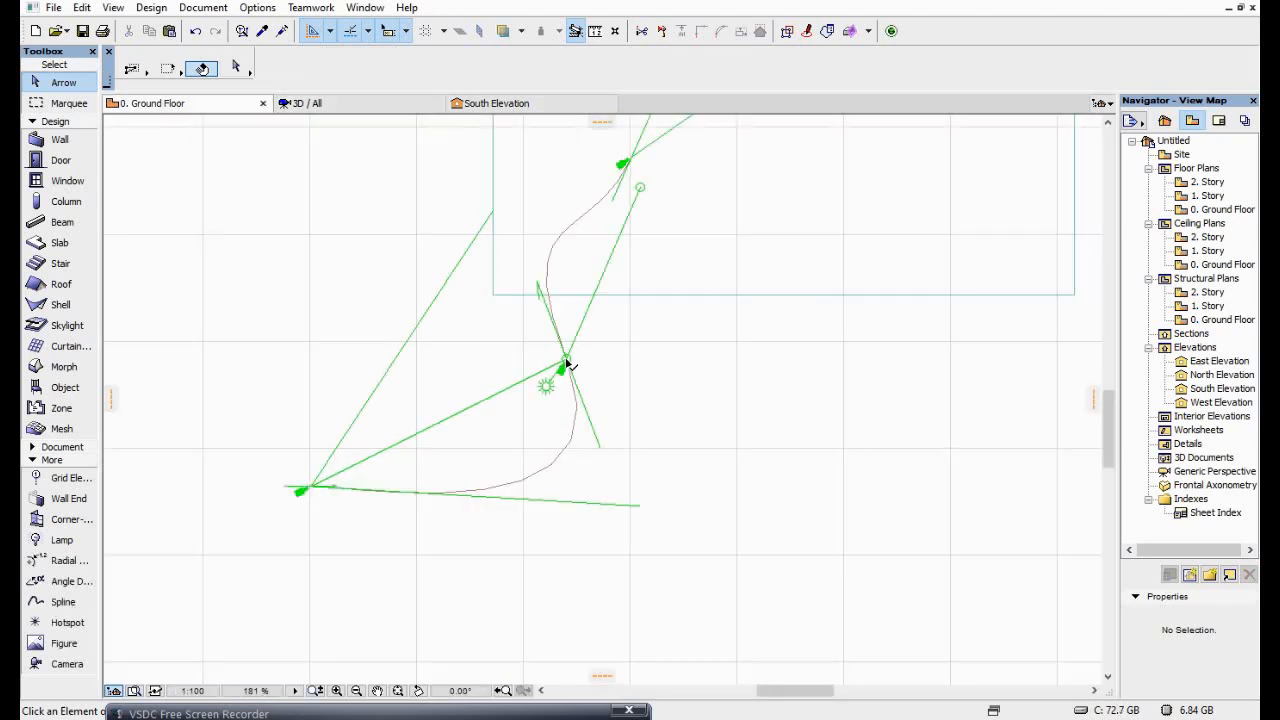
right_click(660, 364)
left_click(724, 578)
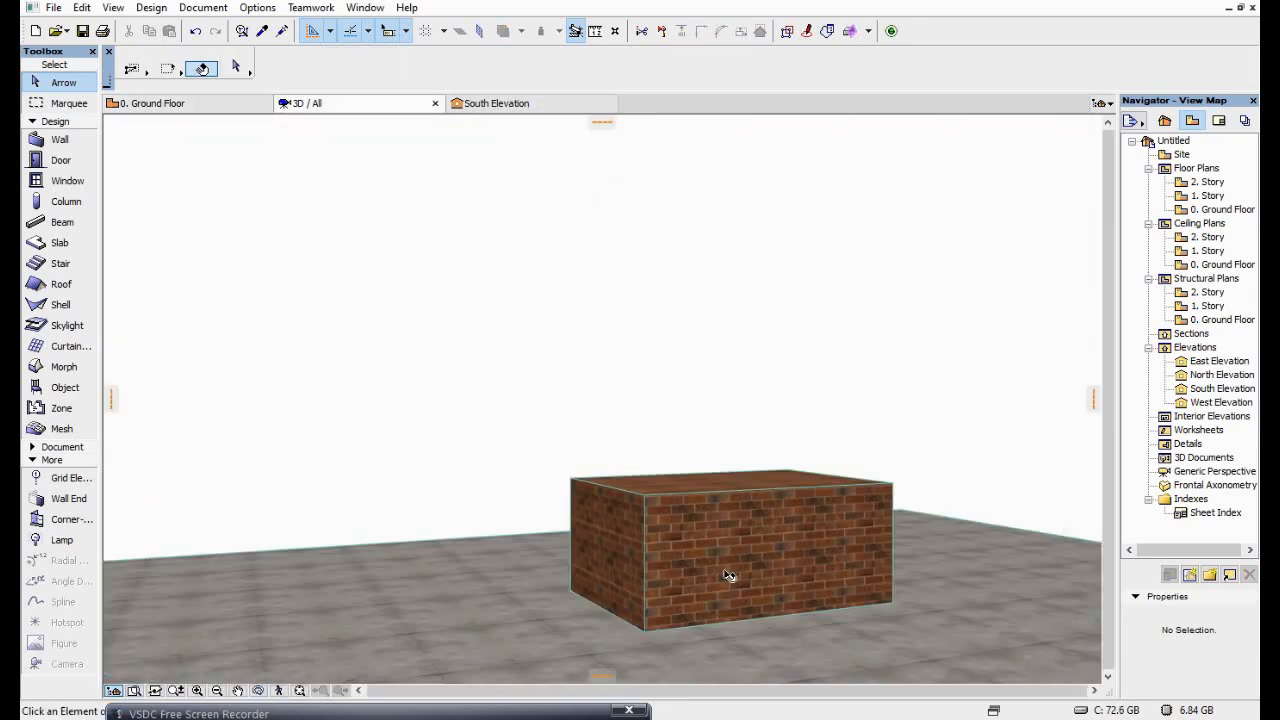
left_click(208, 106)
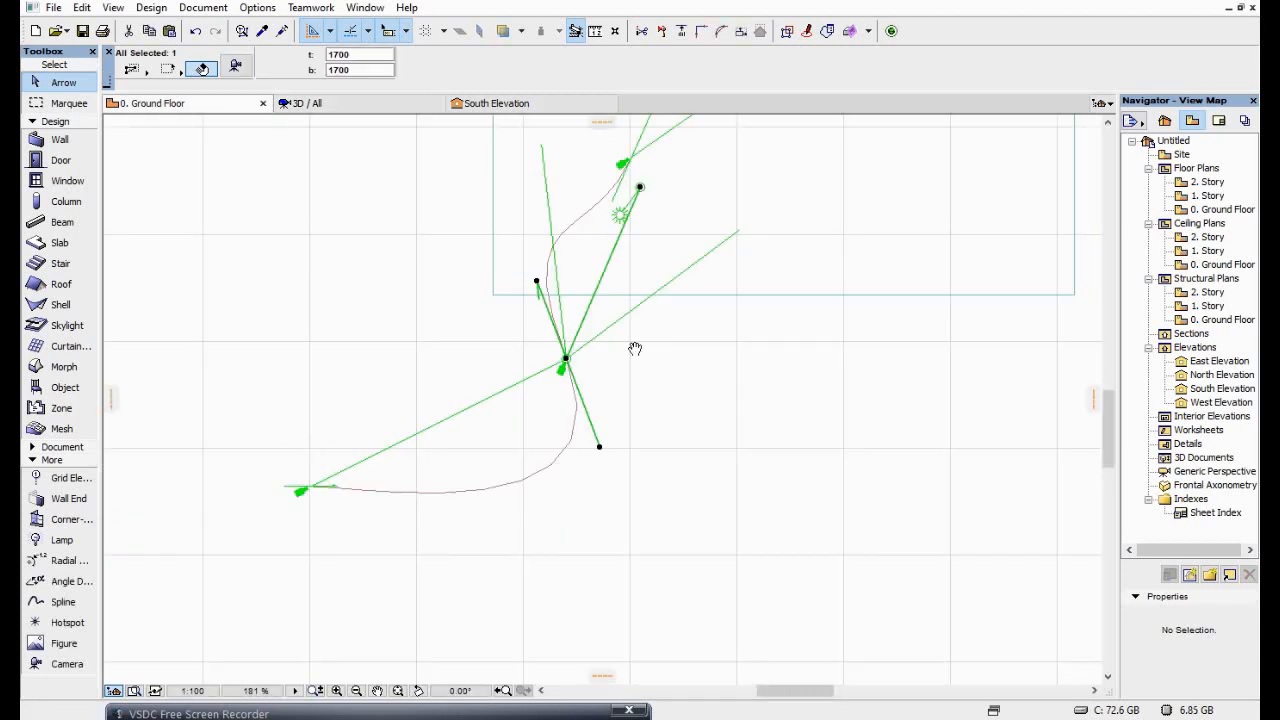
right_click(620, 221)
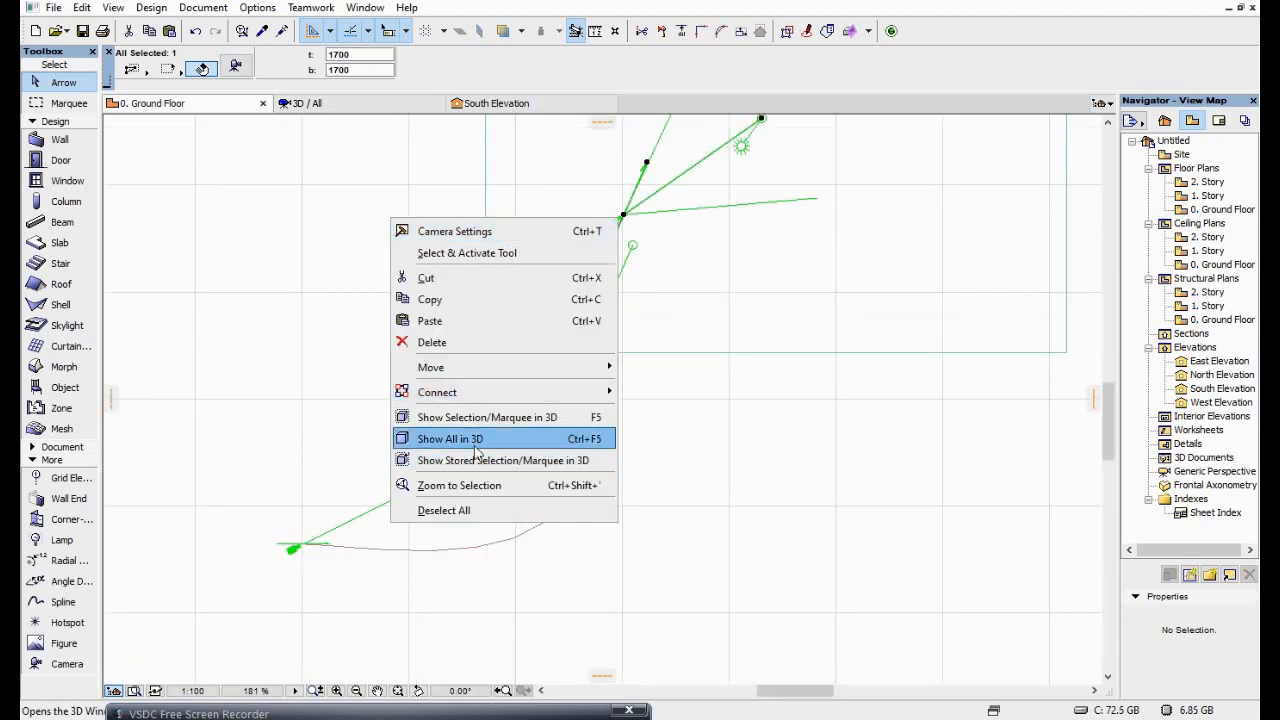
left_click(587, 440)
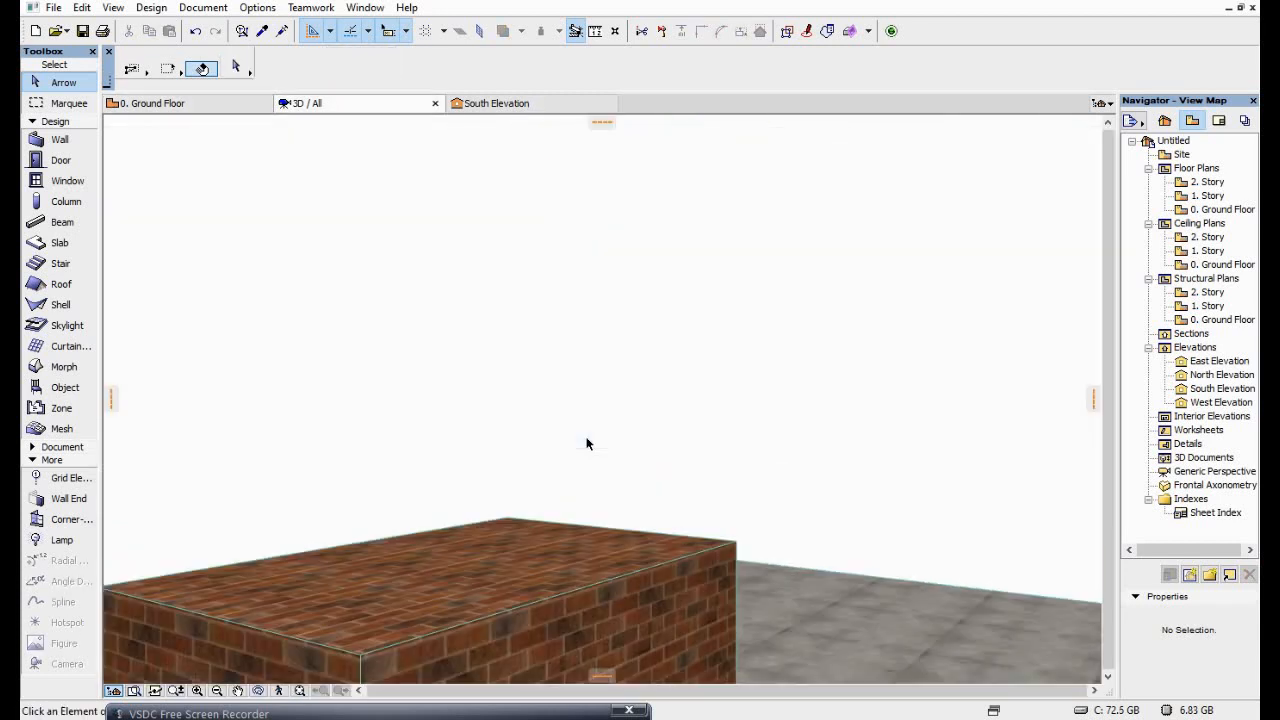
left_click(220, 105)
- Set the third camera's Camera Z and Target Z to 1000, and check its view in 3D
right_click(760, 252)
left_click(765, 268)
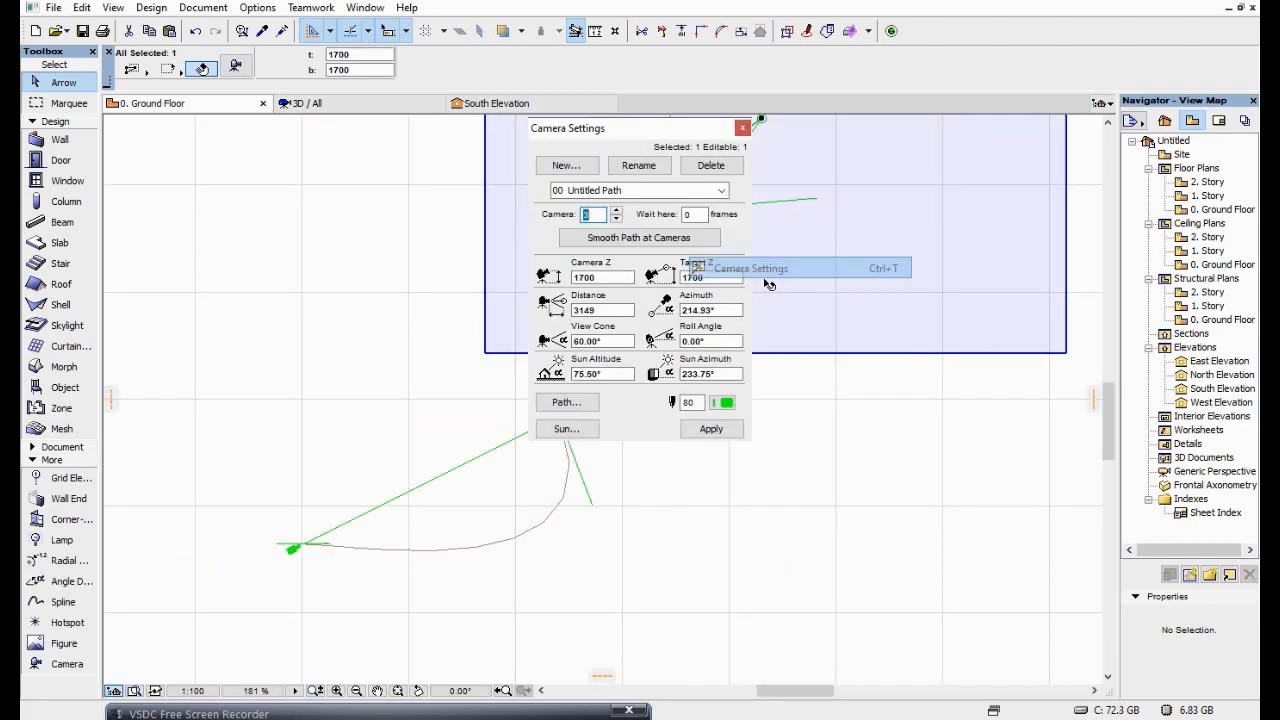
left_click_drag(606, 279, 533, 277)
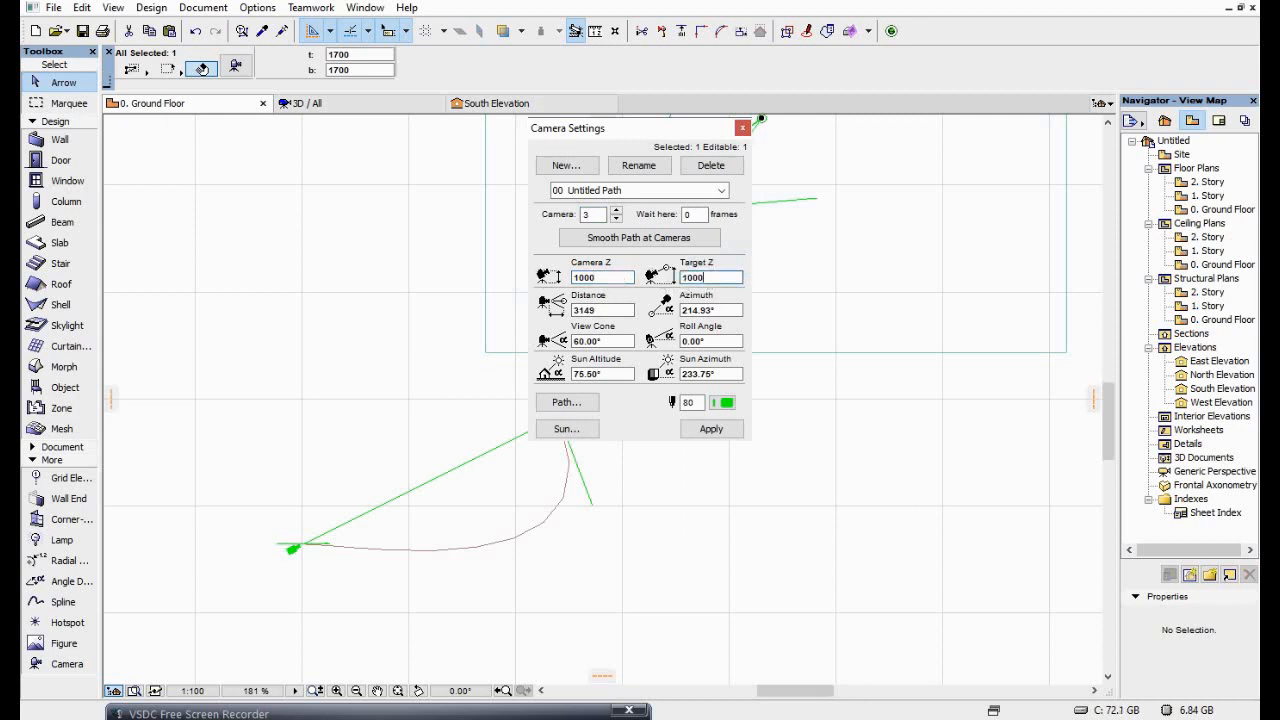
left_click(728, 434)
left_click(742, 128)
right_click(405, 258)
left_click(529, 471)
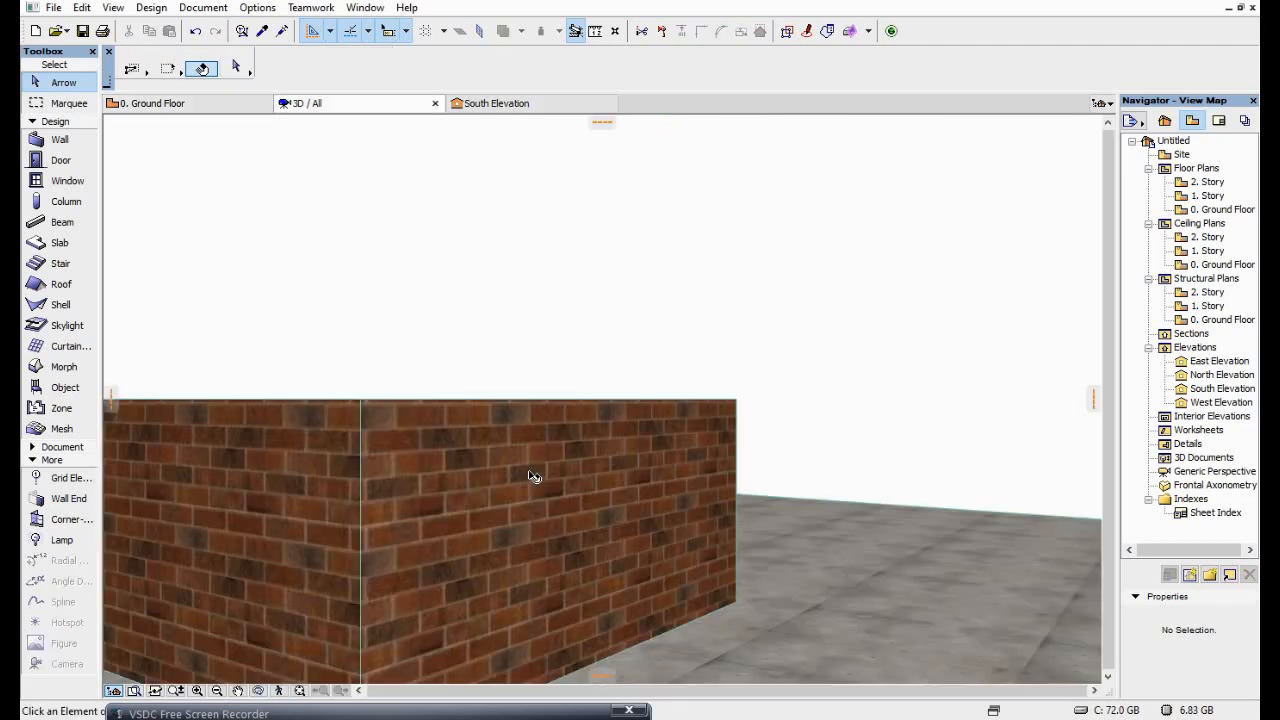
left_click(210, 104)
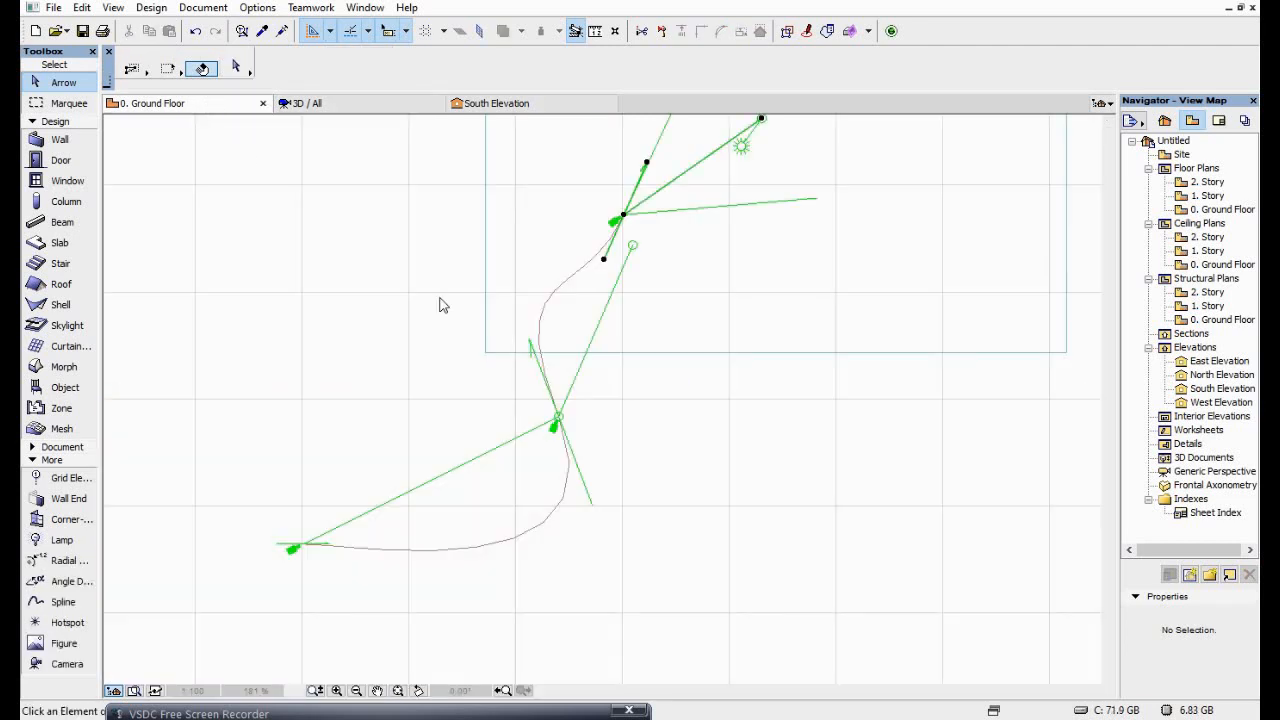
- Create a fly-through along the camera path with a frame rate of 1, and show it without saving
left_click(204, 9)
mouse_move(276, 314)
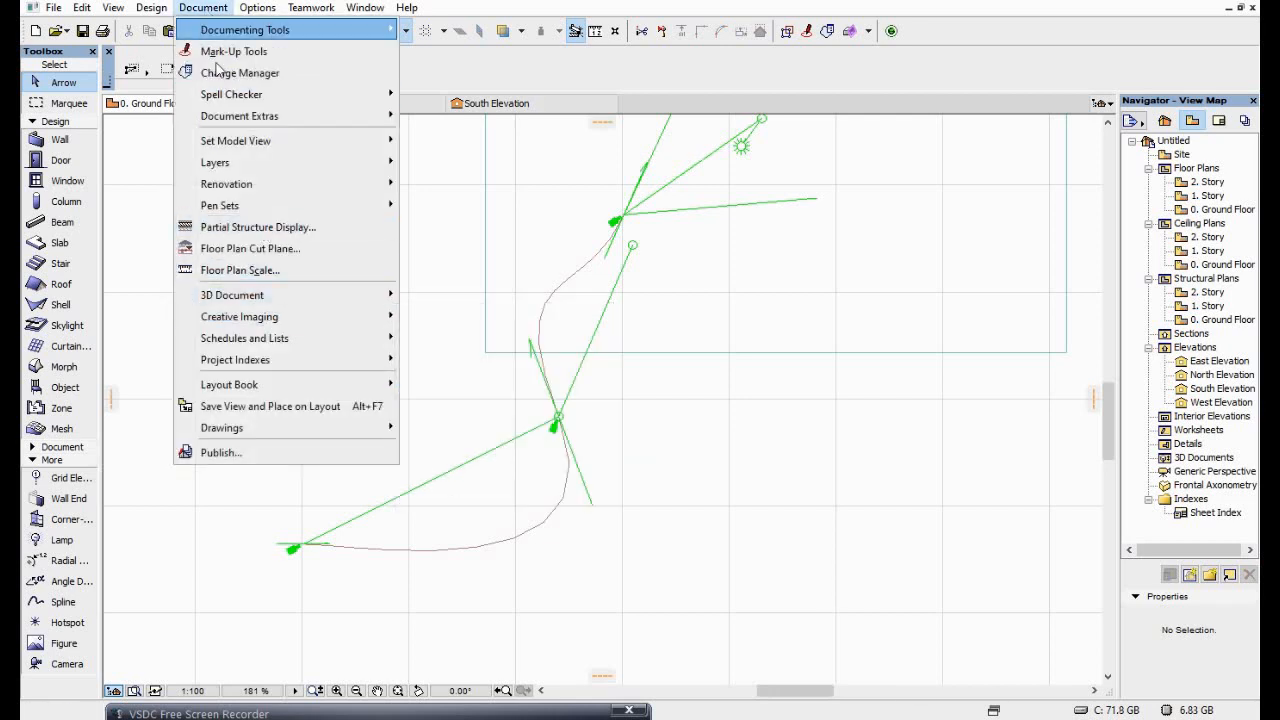
left_click(460, 449)
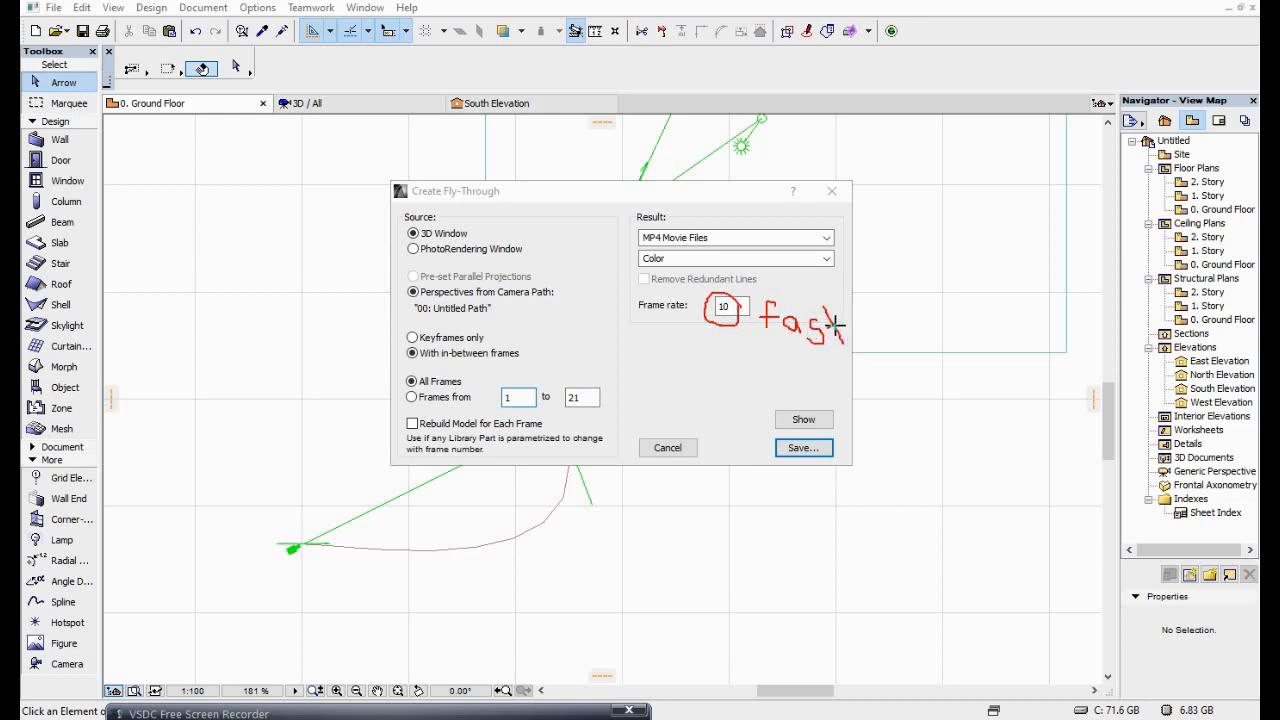
left_click(696, 308)
left_click(236, 718)
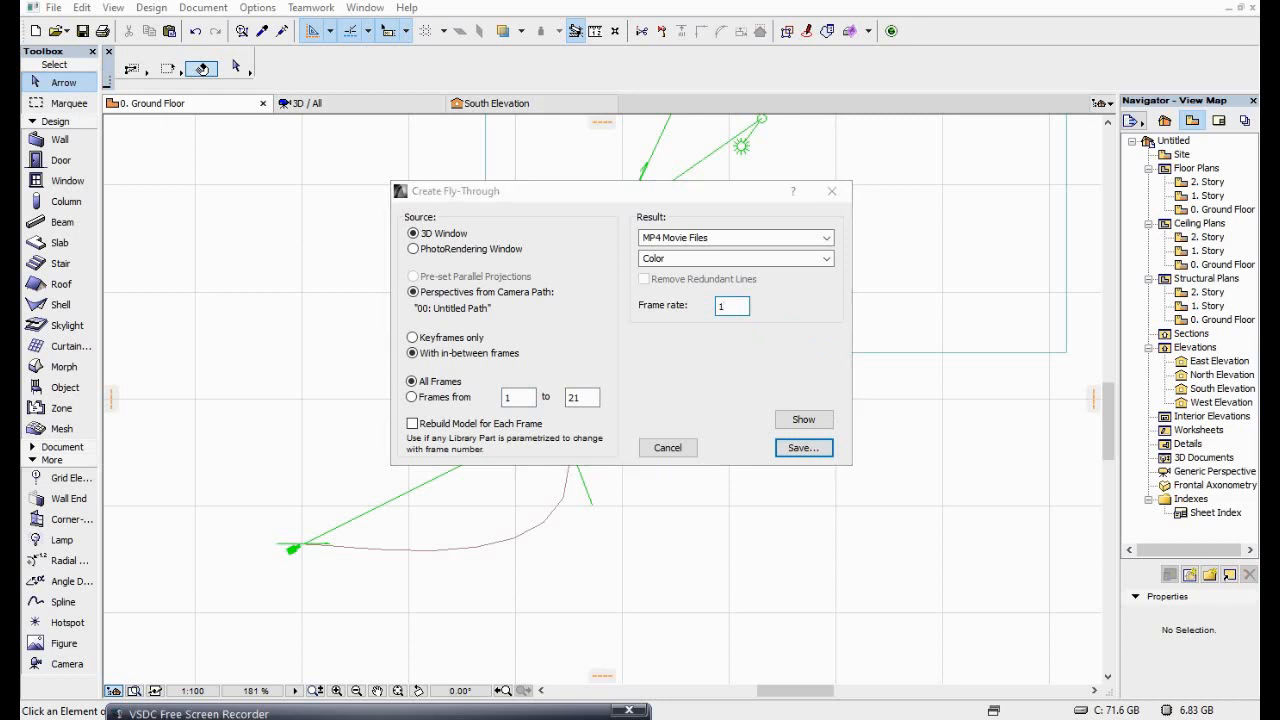
left_click_drag(705, 286, 725, 281)
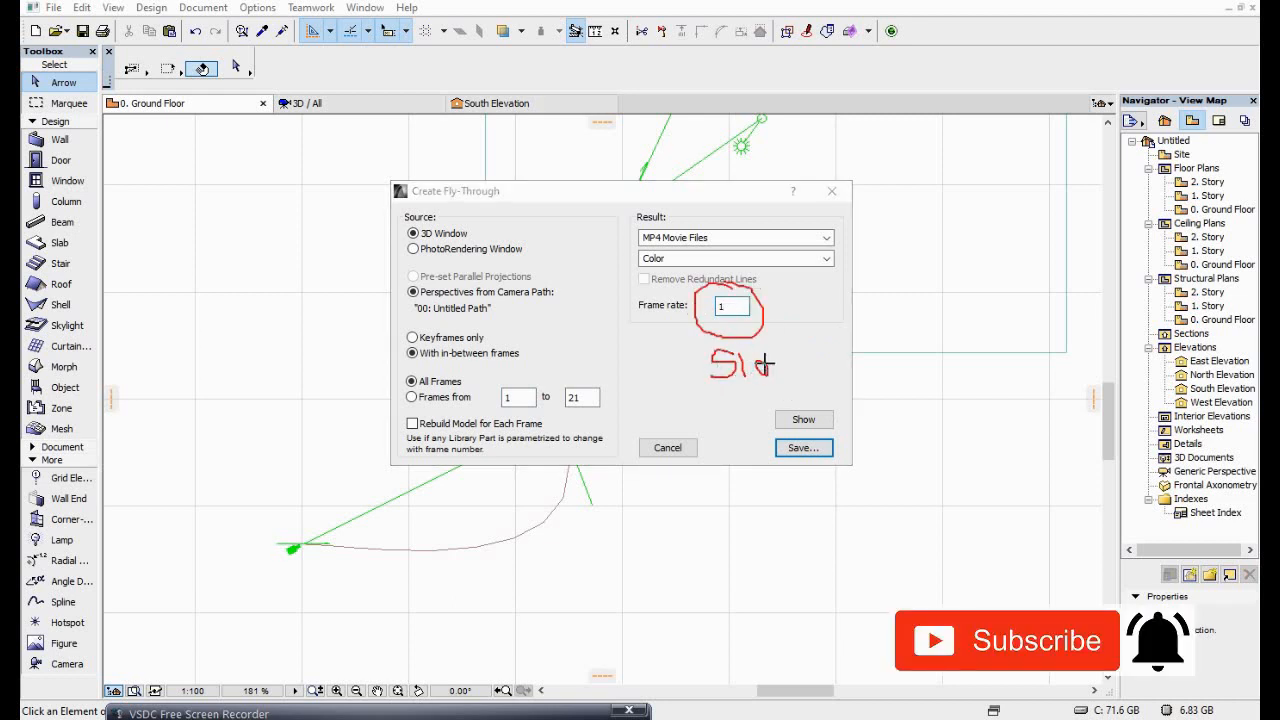
left_click_drag(790, 370, 800, 375)
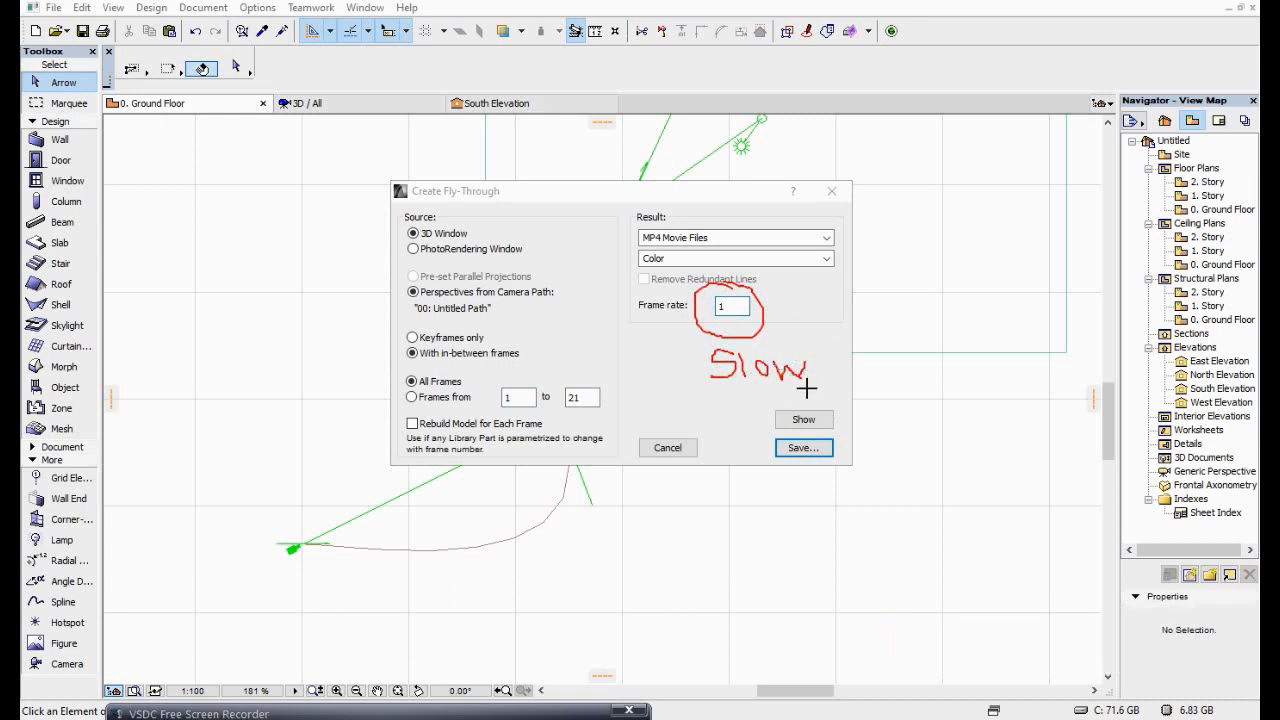
left_click(637, 717)
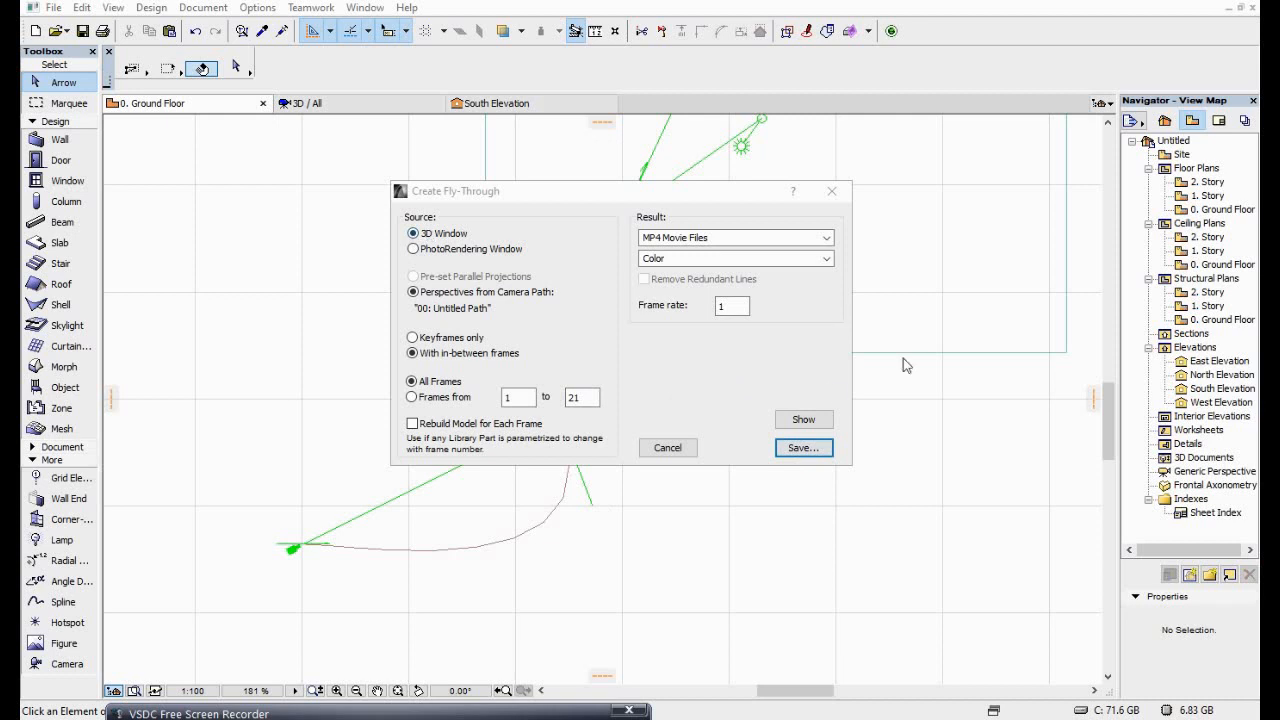
left_click(803, 420)
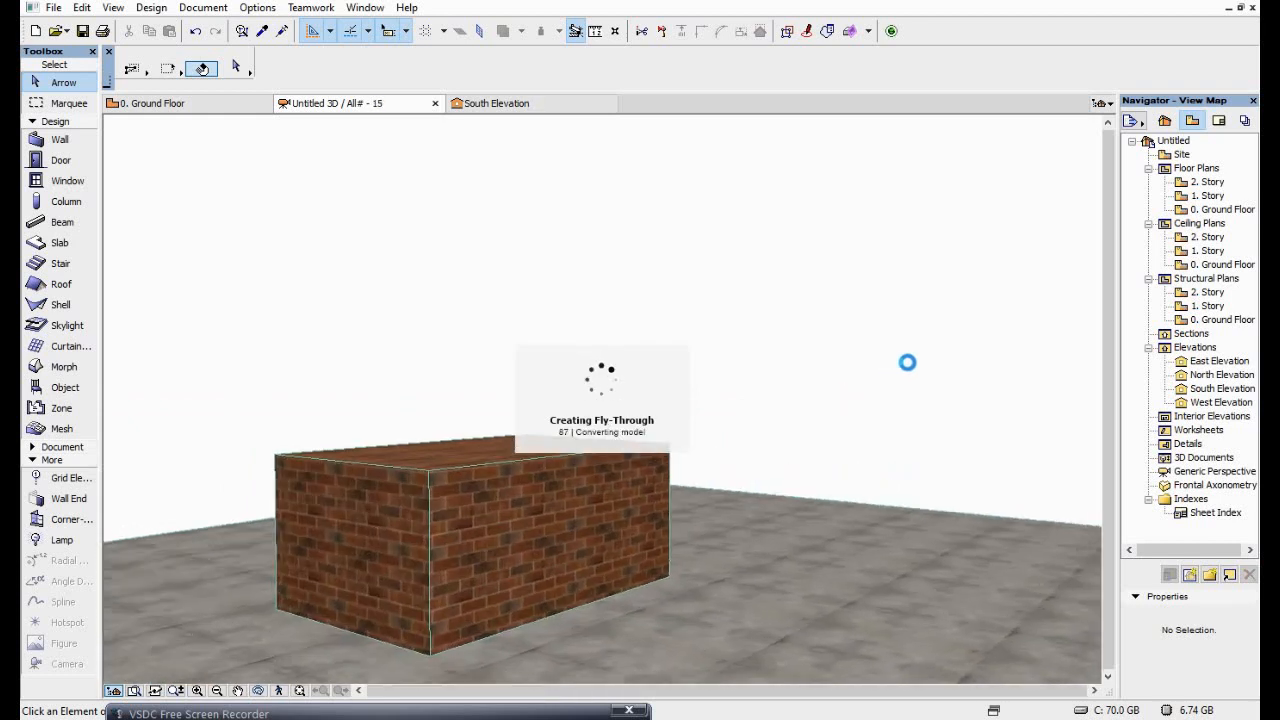
- Show the fly-through along the camera path again with in-between frames and a frame rate of 1
left_click(203, 7)
mouse_move(300, 317)
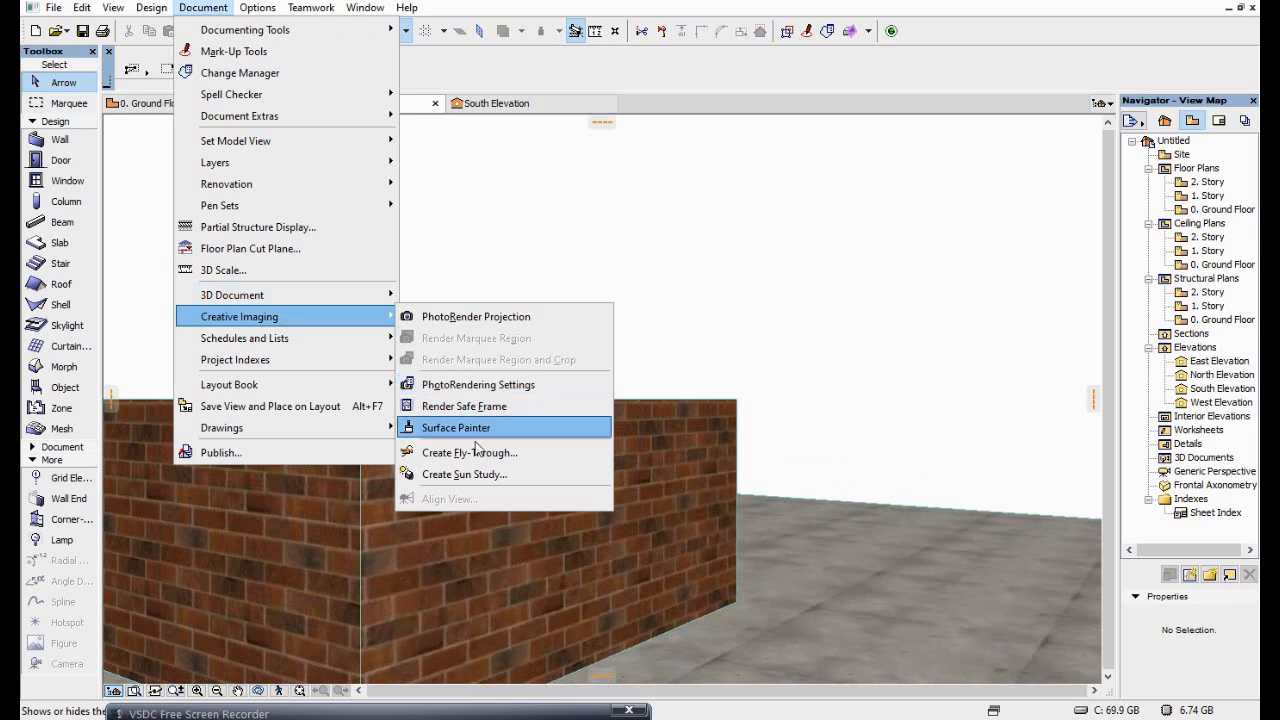
left_click(470, 452)
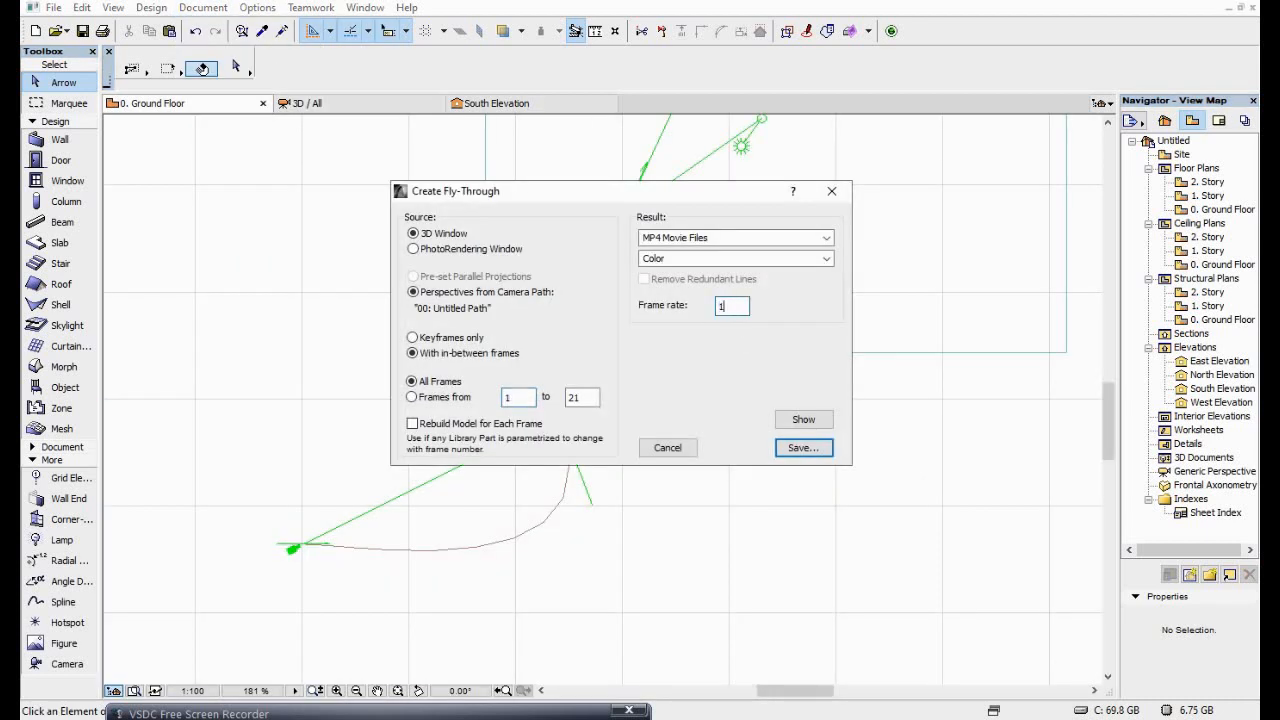
left_click(790, 428)
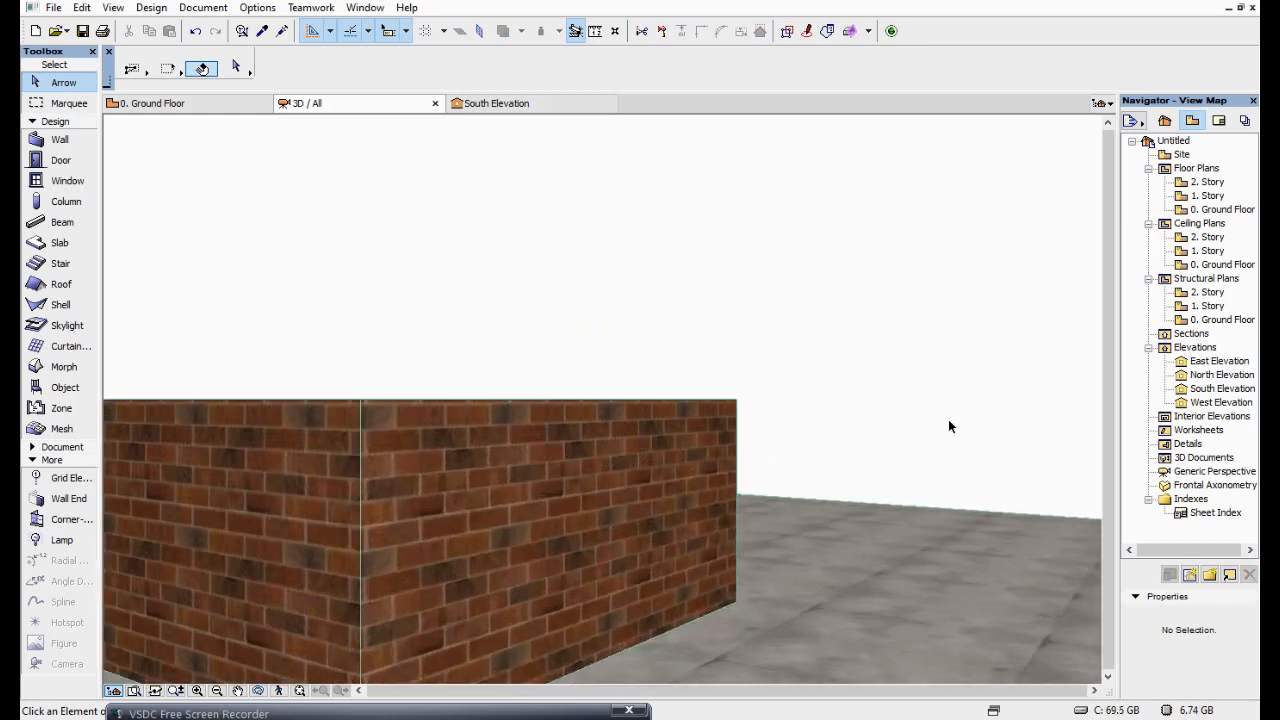
left_click(203, 7)
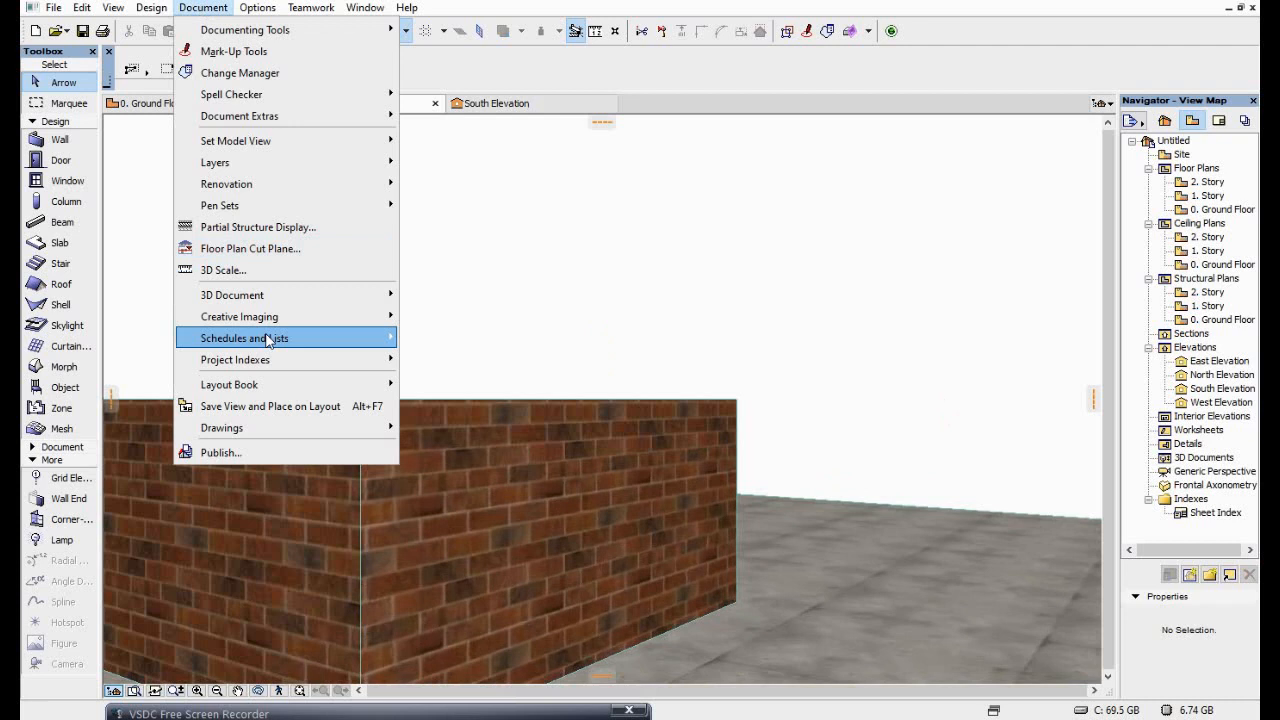
mouse_move(360, 316)
left_click(469, 452)
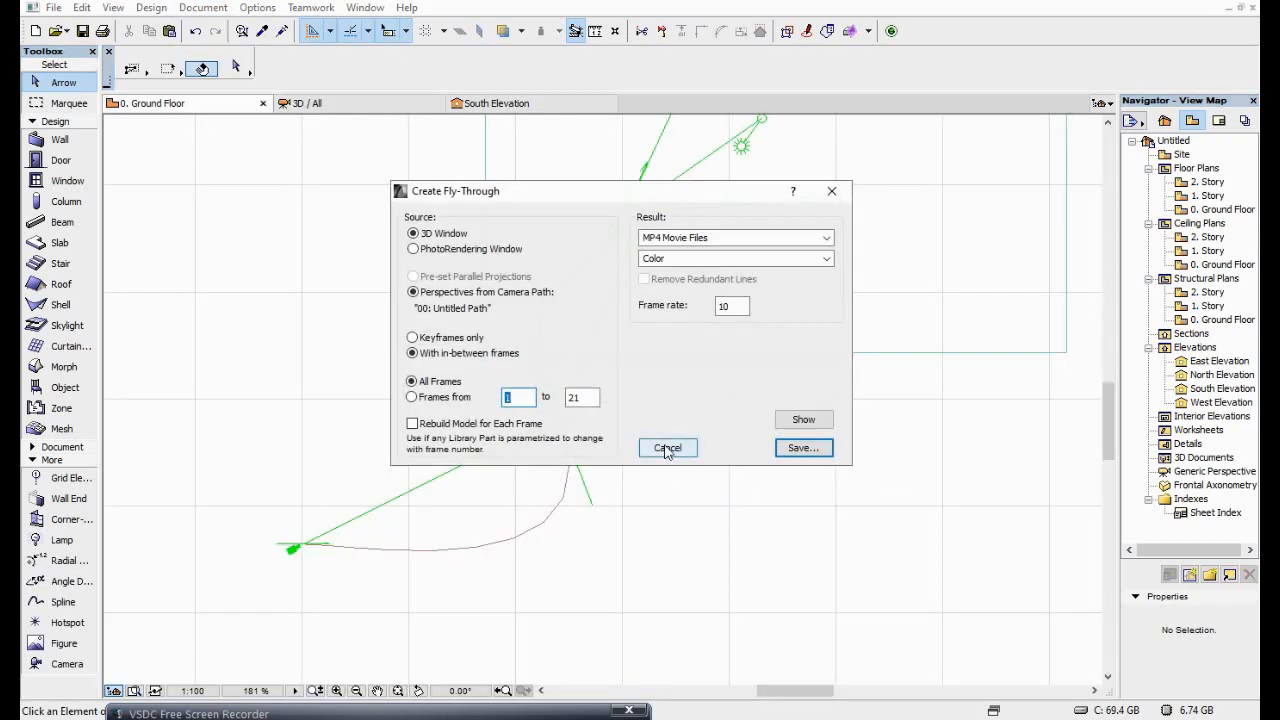
left_click(667, 448)
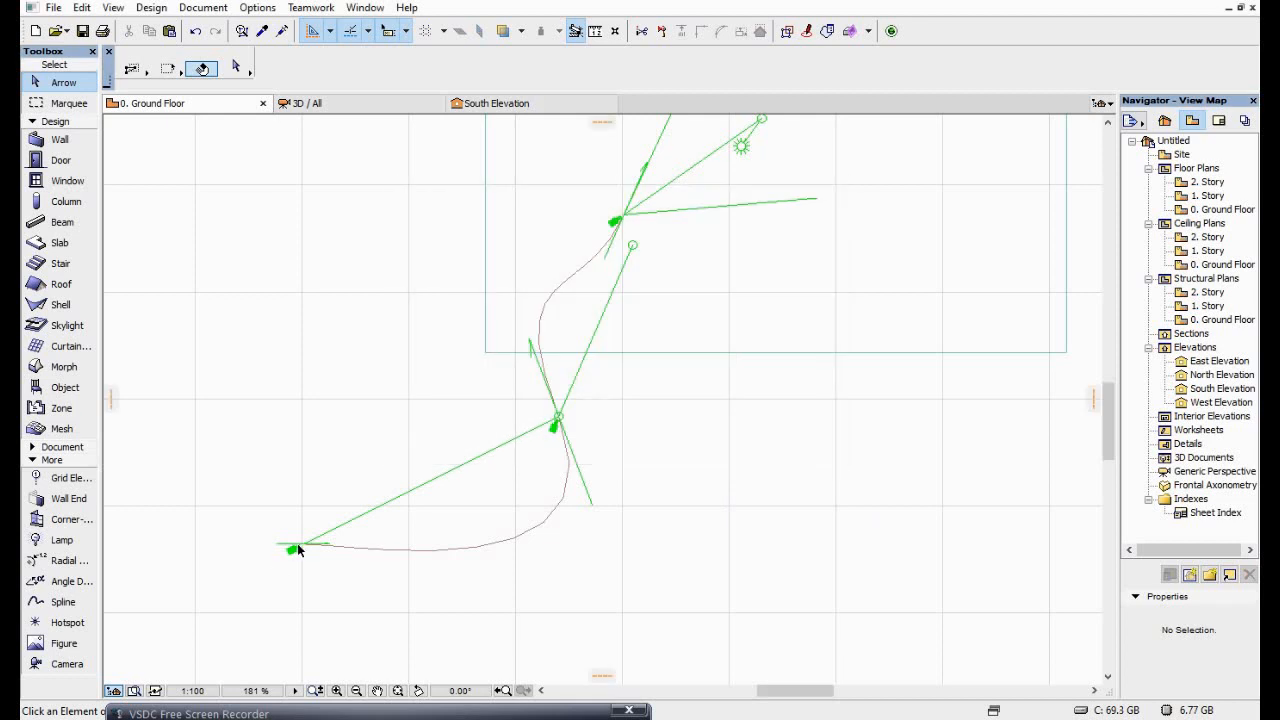
- Set the camera path's in-between frames to 100 in the path options opened from the first camera
left_click(297, 543)
right_click(297, 543)
left_click(480, 376)
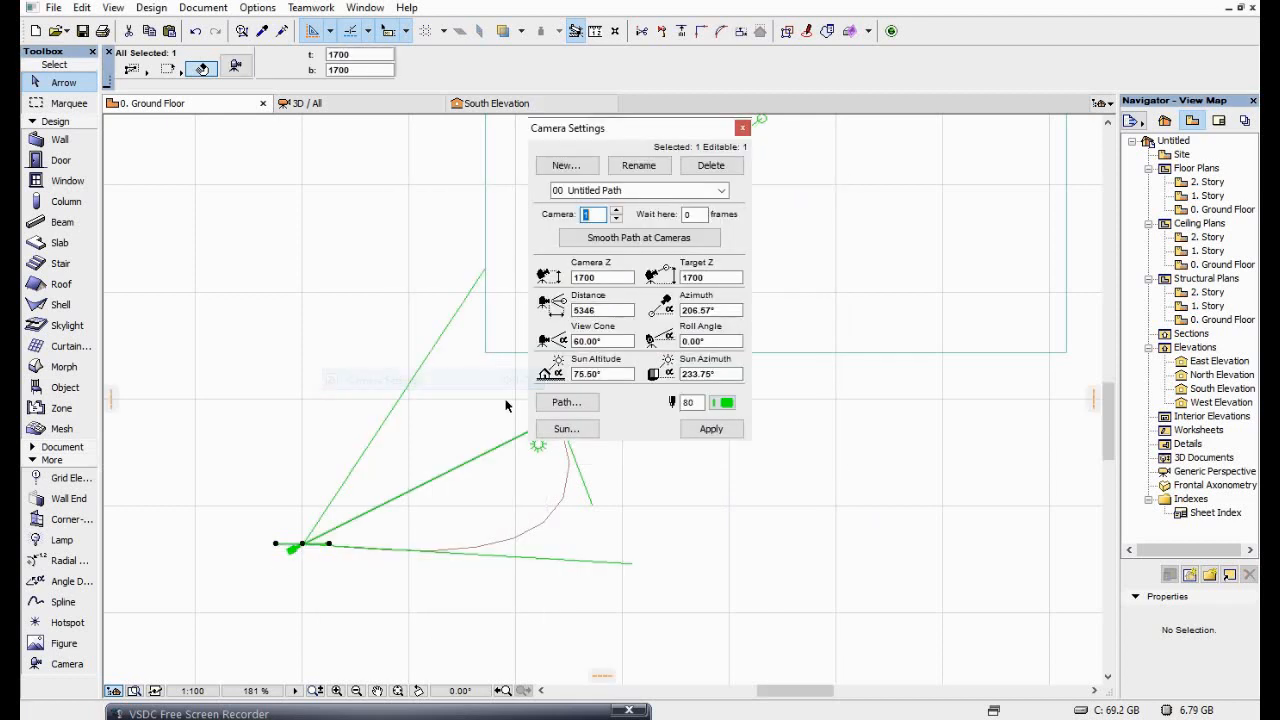
left_click(566, 402)
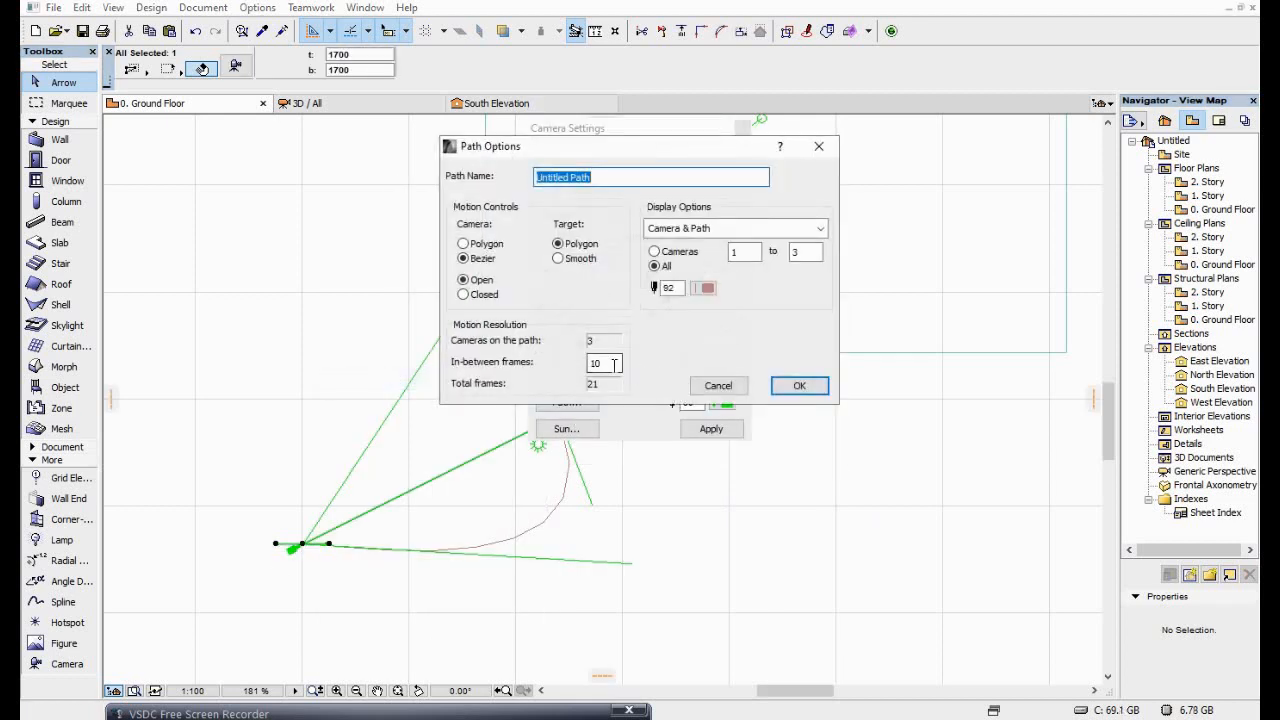
left_click_drag(614, 364, 586, 376)
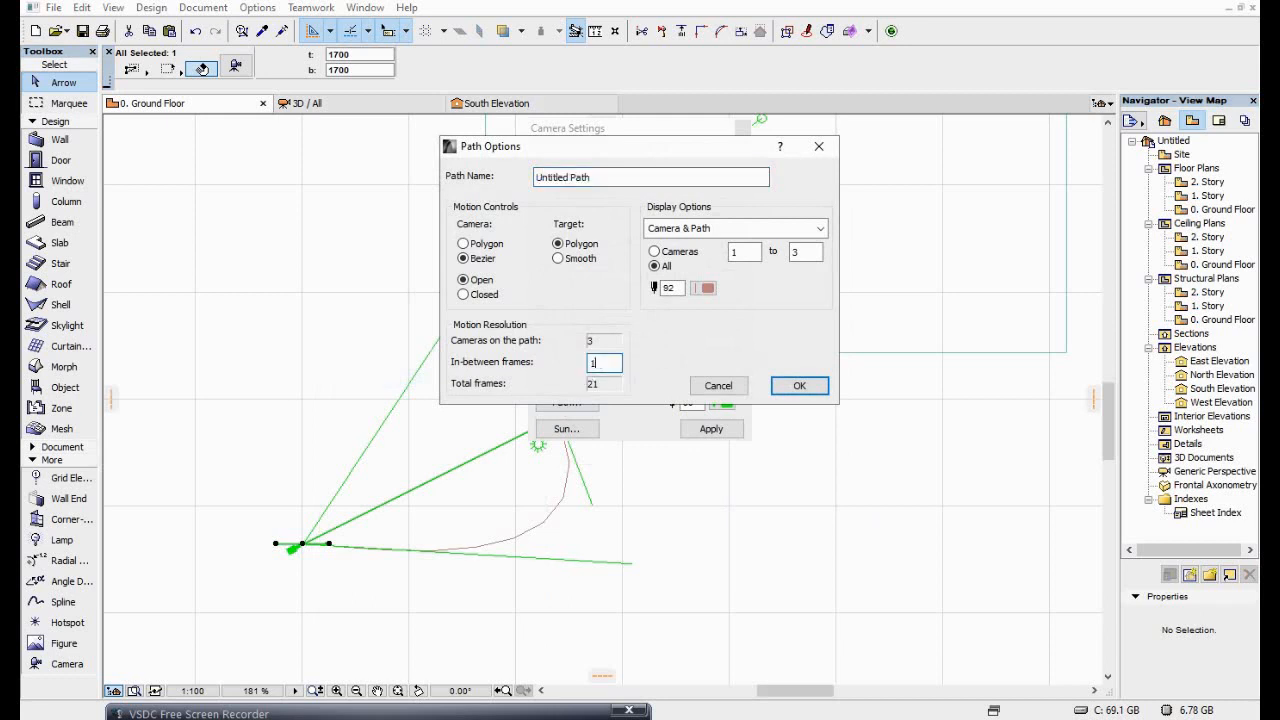
left_click(800, 386)
- Set the path's target motion to Smooth in the path options opened from the second camera
middle_click_drag(582, 441, 390, 470)
left_click(405, 462)
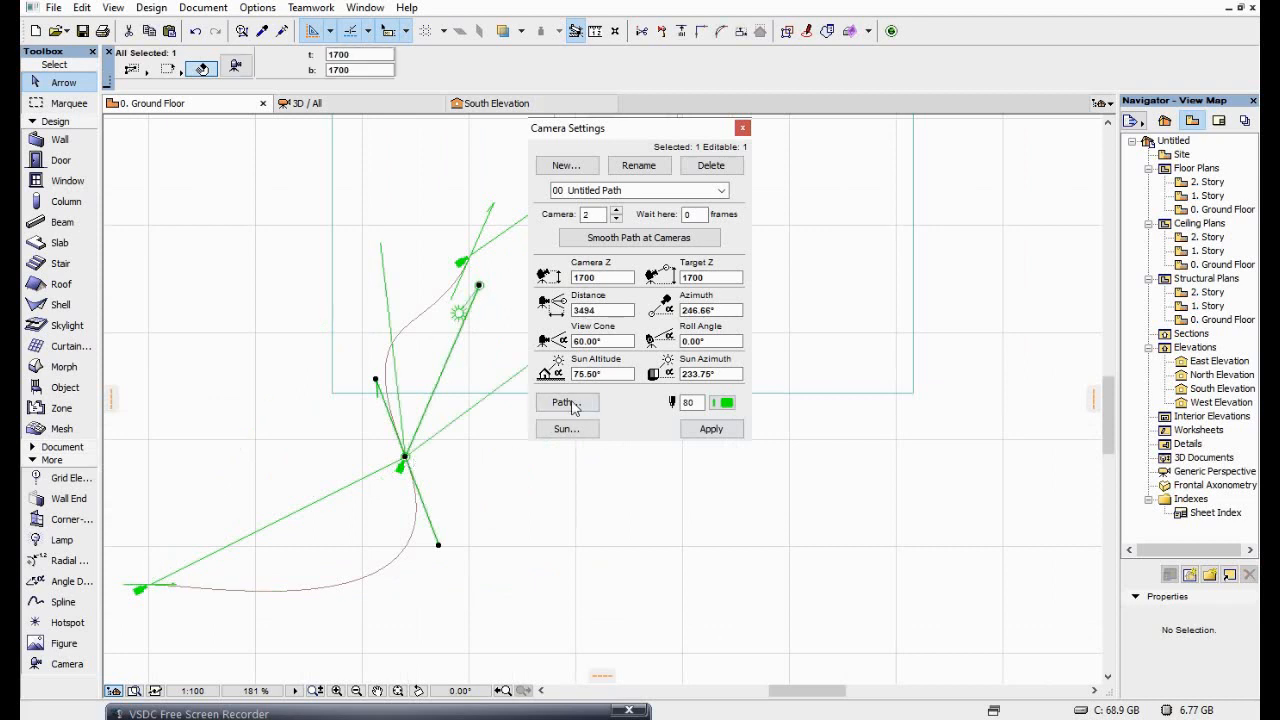
left_click(566, 402)
left_click(800, 388)
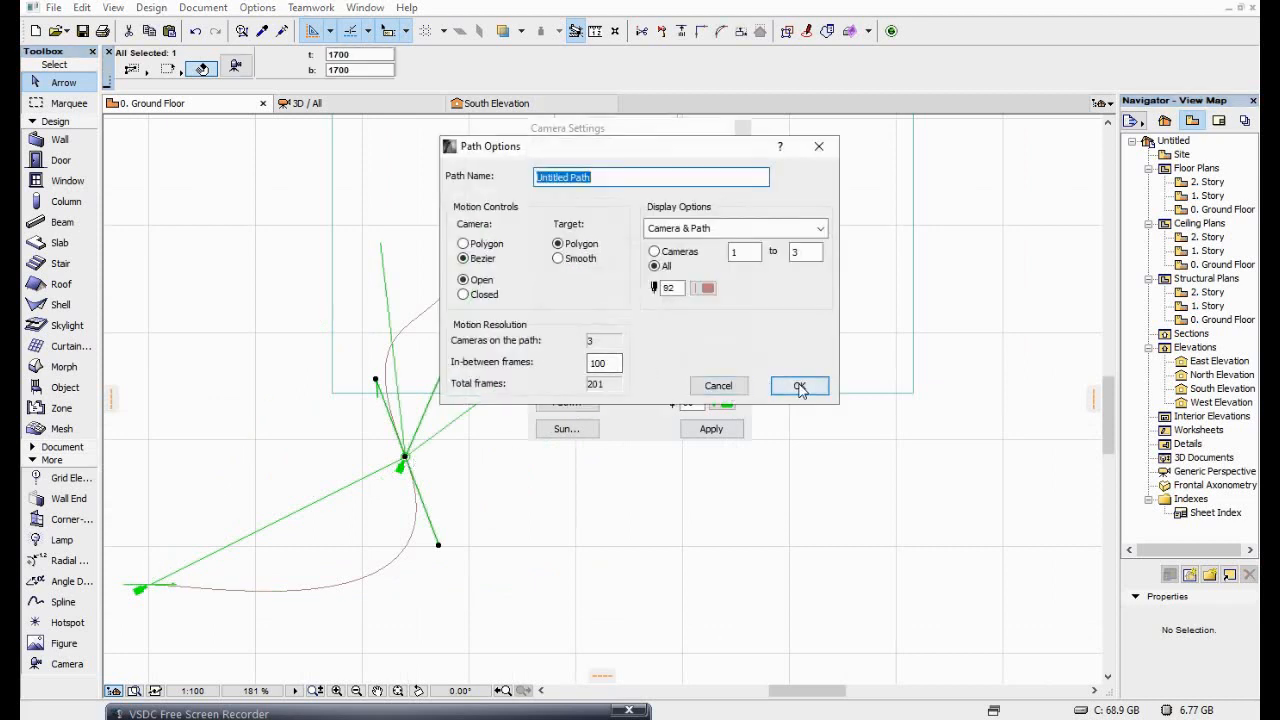
left_click(557, 258)
left_click(795, 386)
- Review the path options from the first and third cameras, and close the camera settings
middle_click_drag(137, 597, 285, 537)
left_click(286, 530)
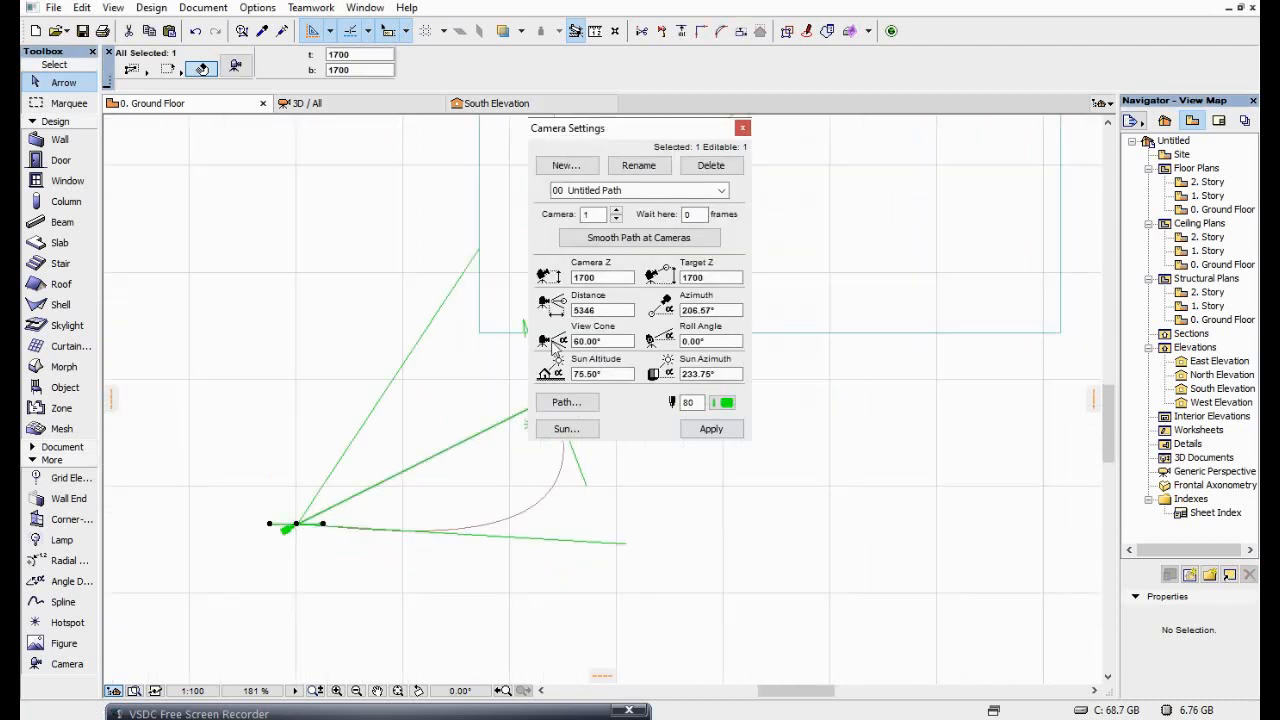
left_click(566, 402)
left_click(799, 386)
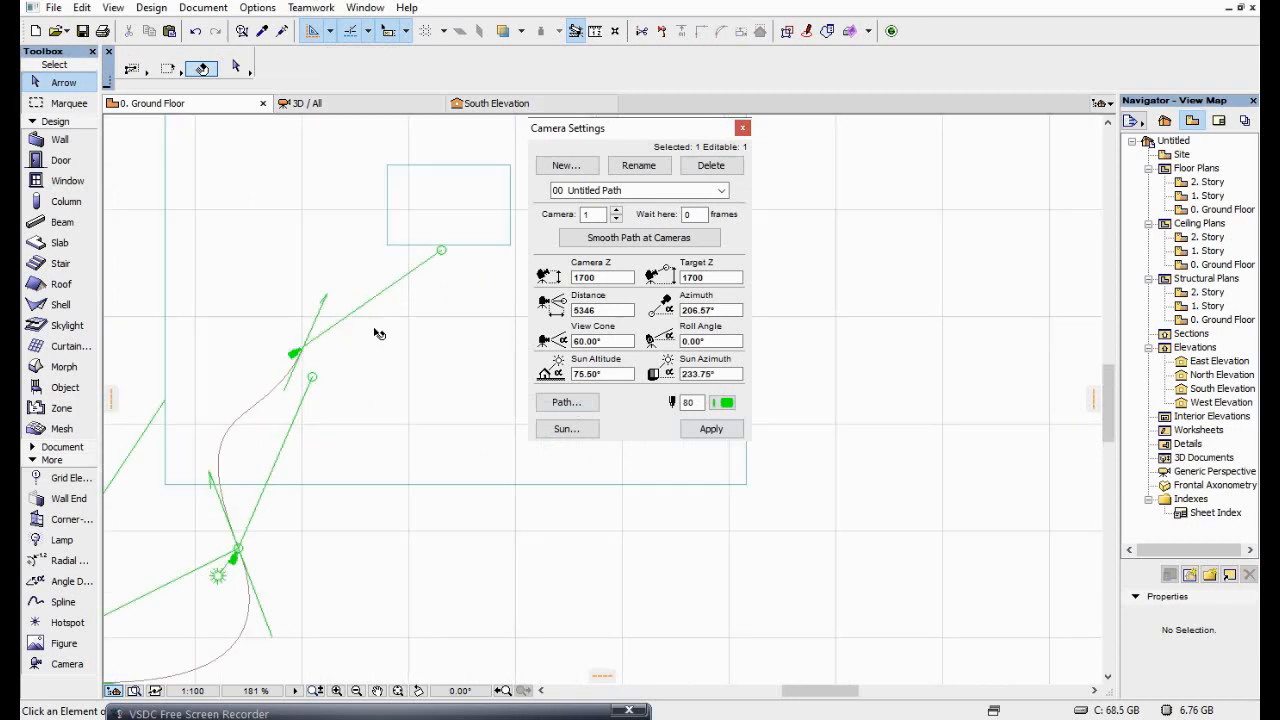
left_click(566, 402)
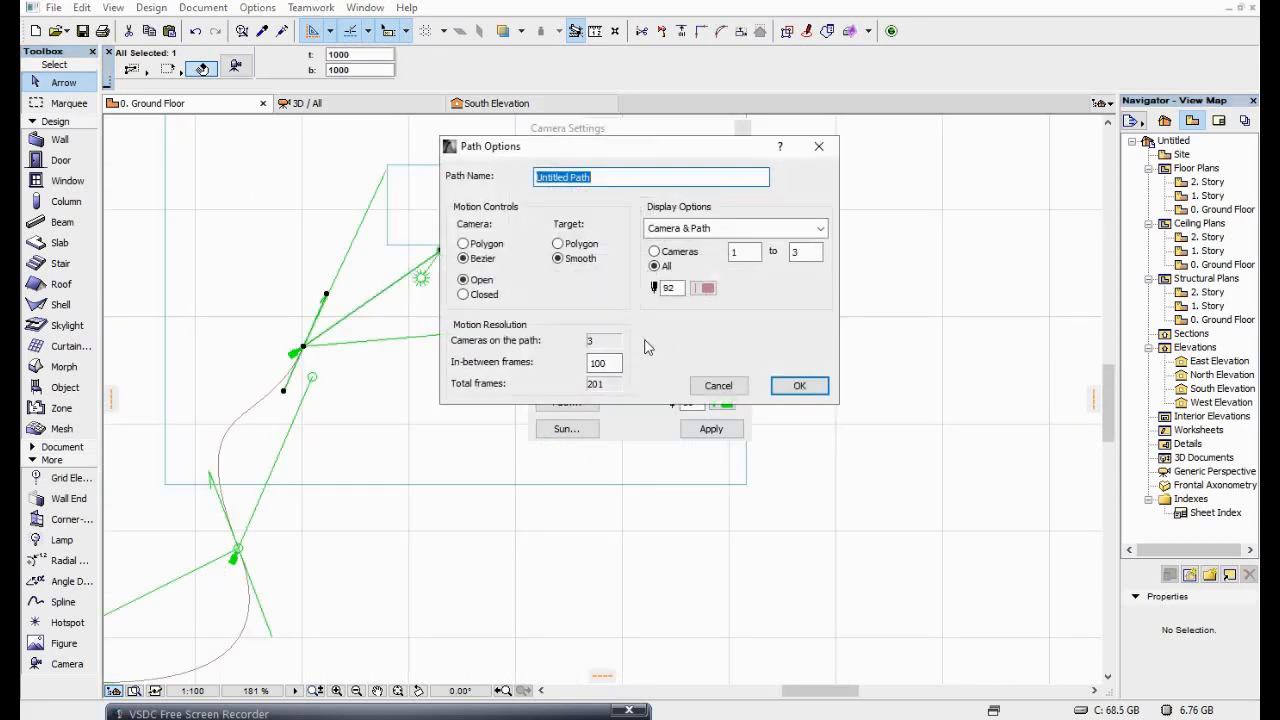
left_click(797, 385)
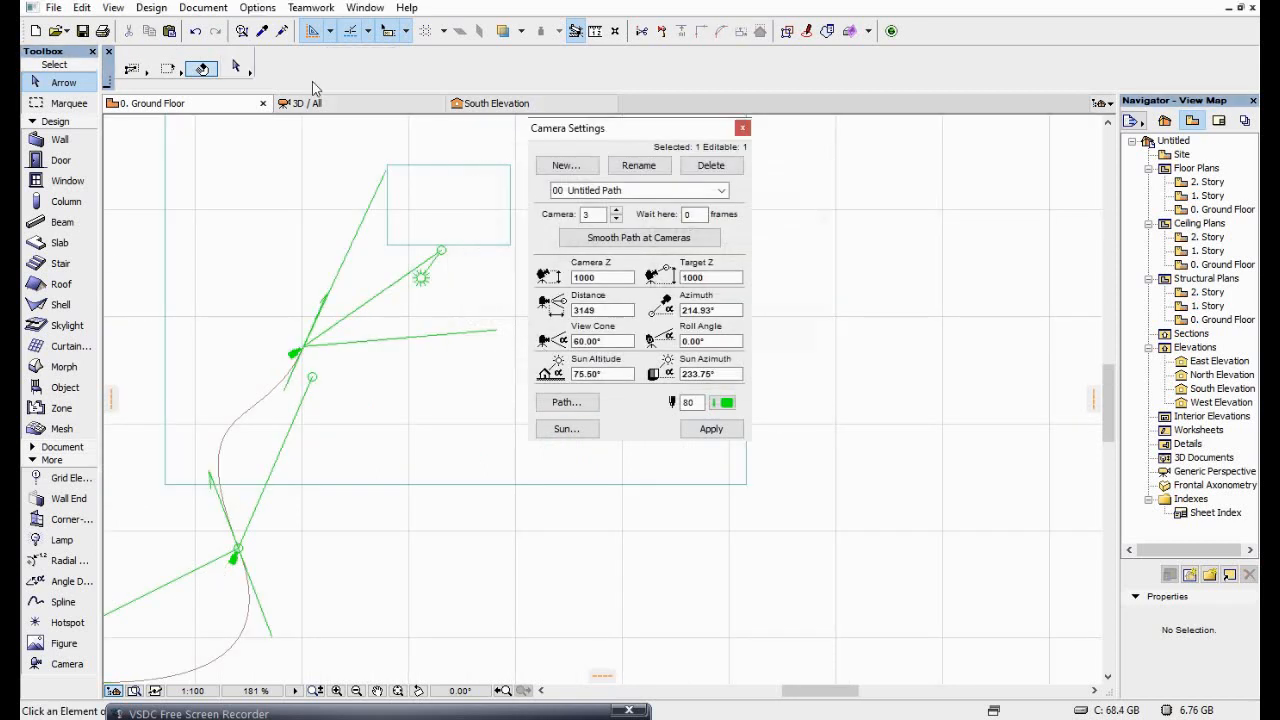
left_click(744, 131)
double_click(229, 2)
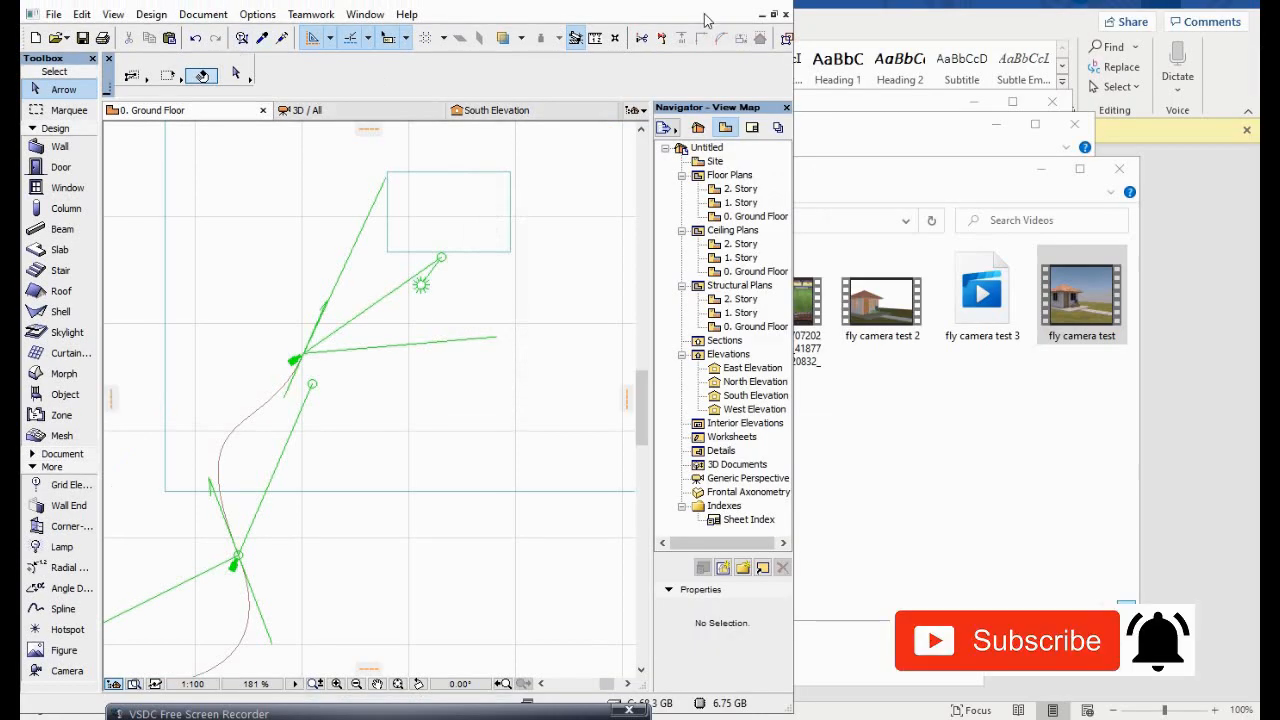
left_click(774, 15)
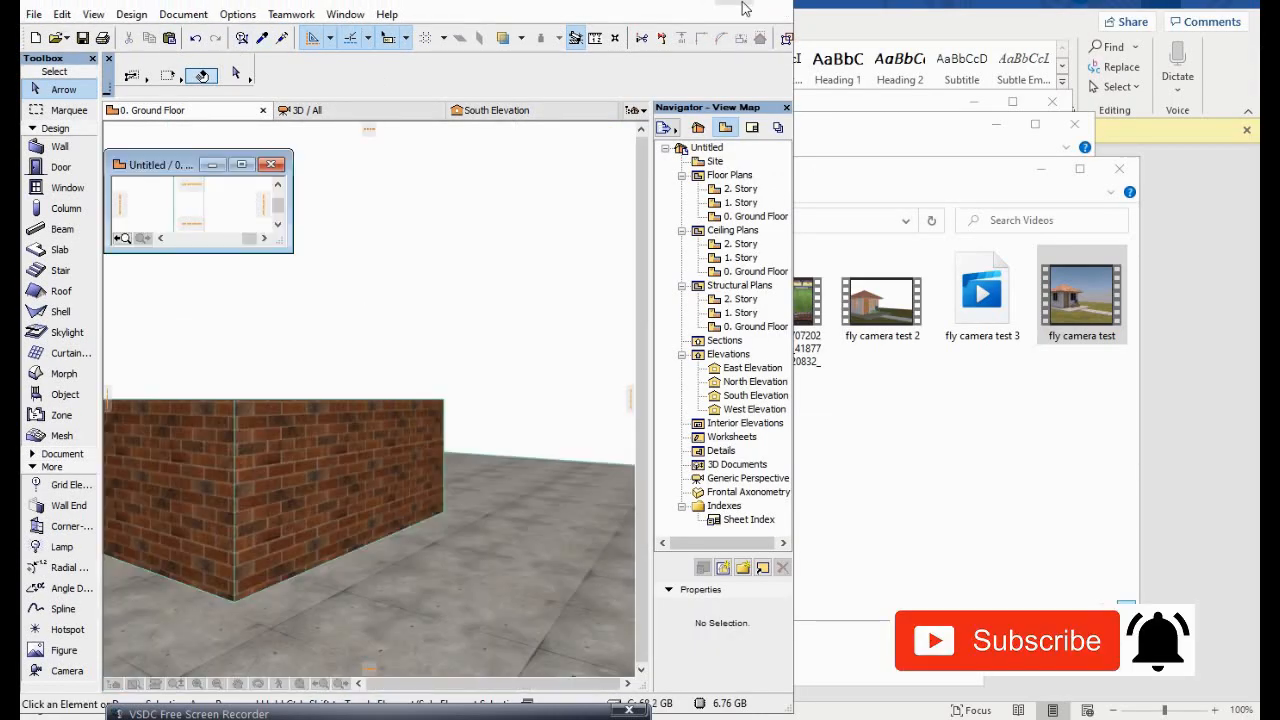
double_click(229, 3)
- Show the fly-through with all in-between frames at a frame rate of 1
left_click(183, 7)
mouse_move(214, 314)
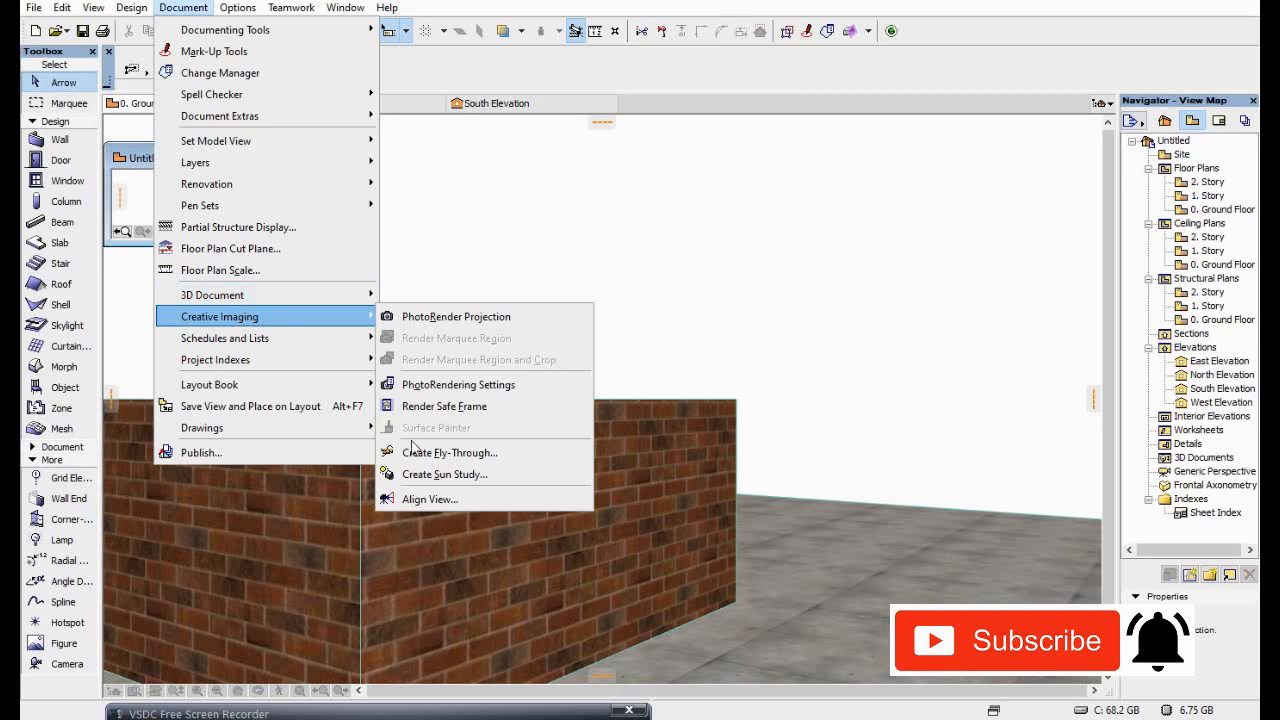
left_click(470, 452)
left_click(713, 307)
type("1")
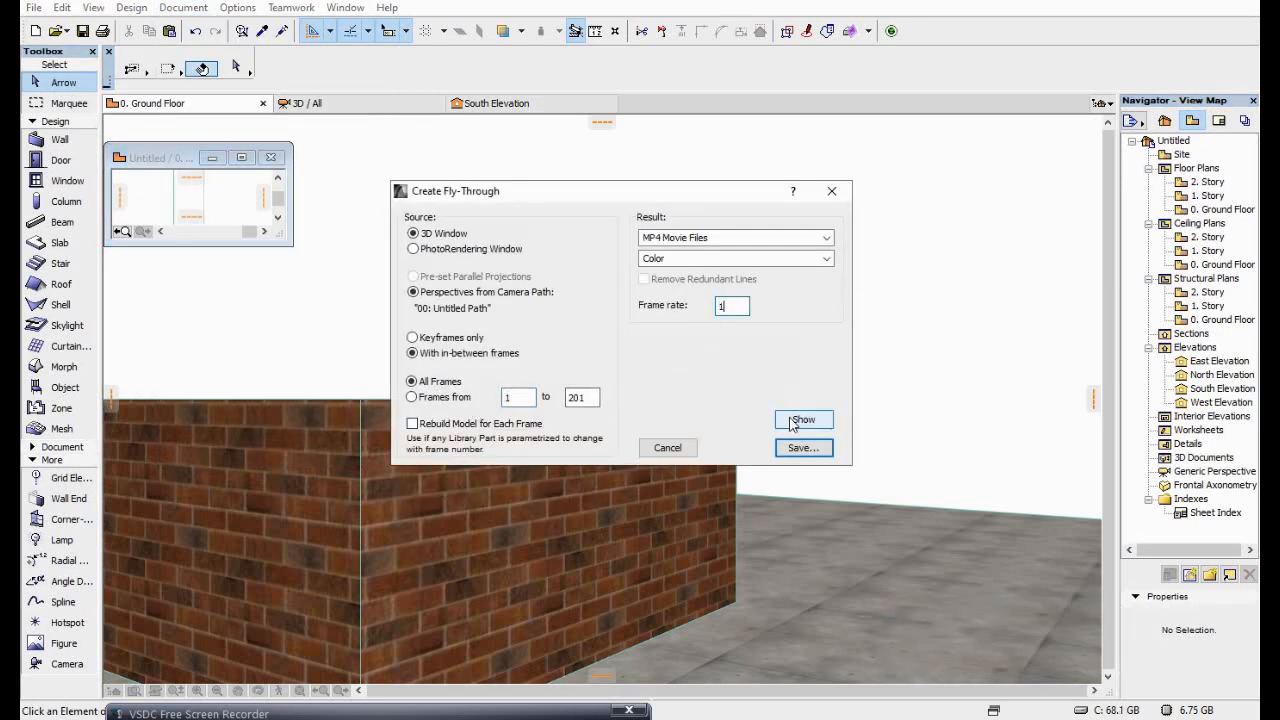
left_click(803, 419)
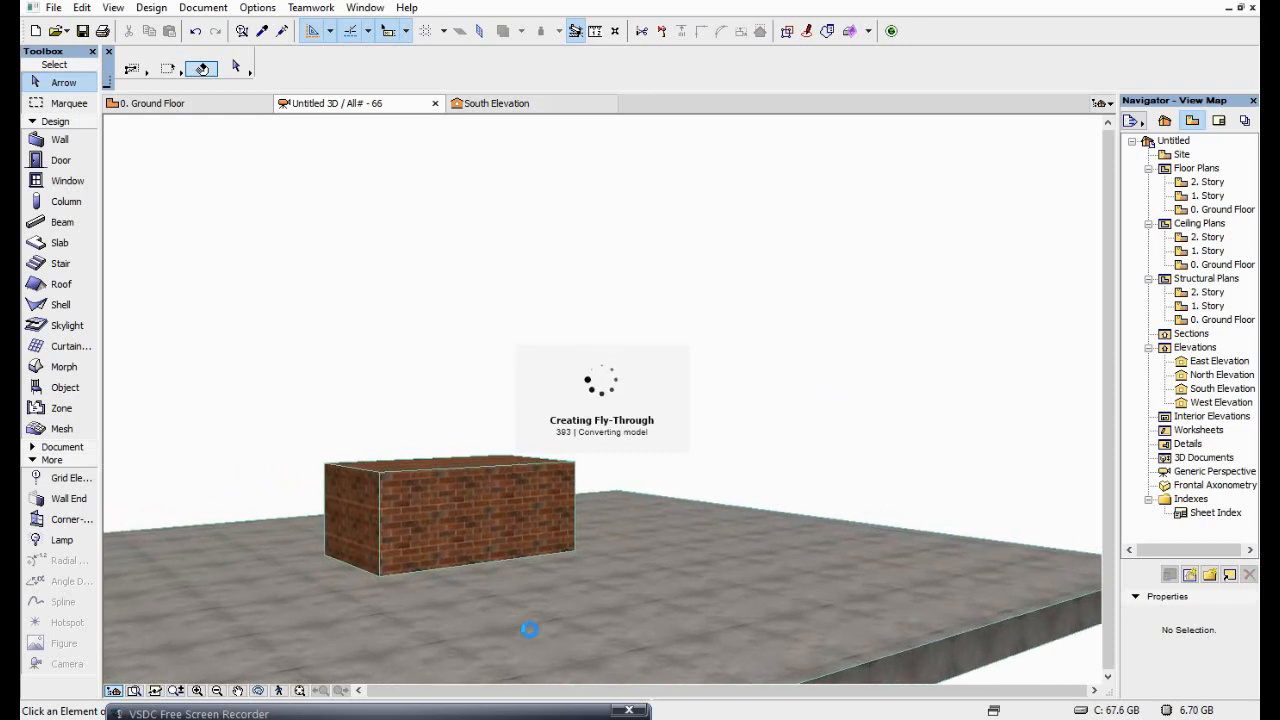
- Show the fly-through once more with a frame rate of 10, and stop the preview
left_click(203, 7)
mouse_move(310, 314)
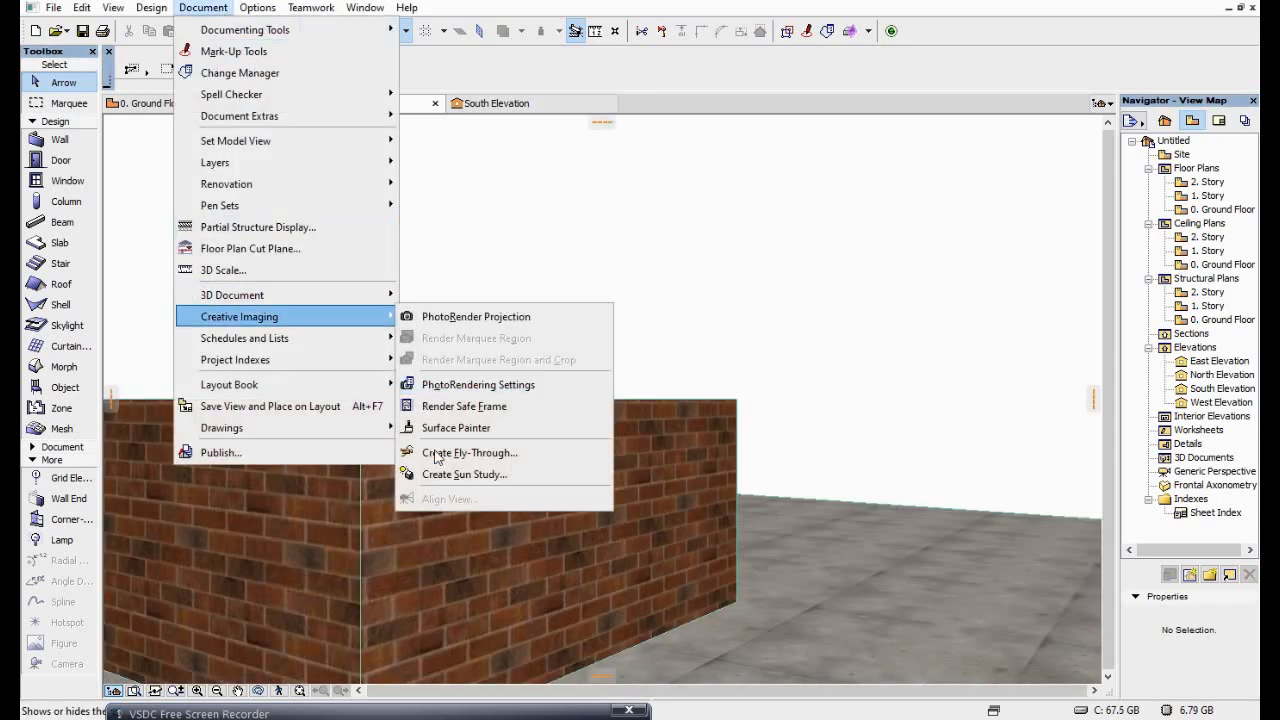
left_click(456, 455)
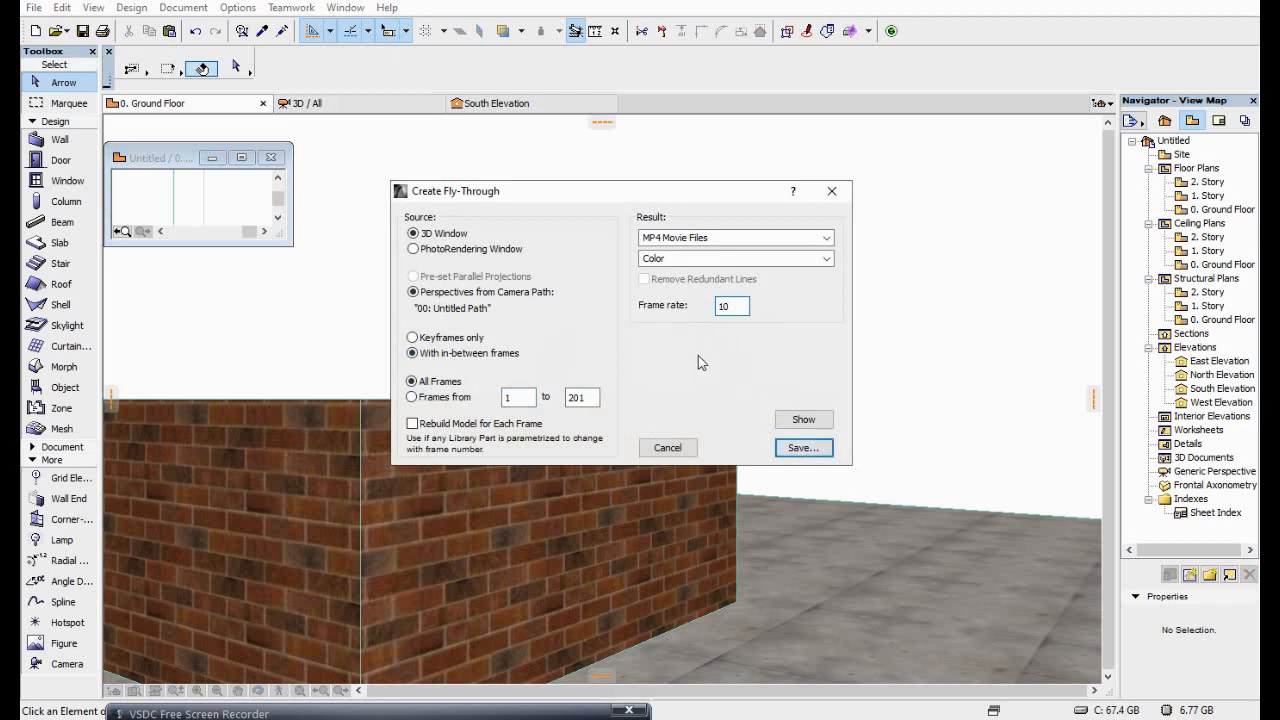
left_click(803, 420)
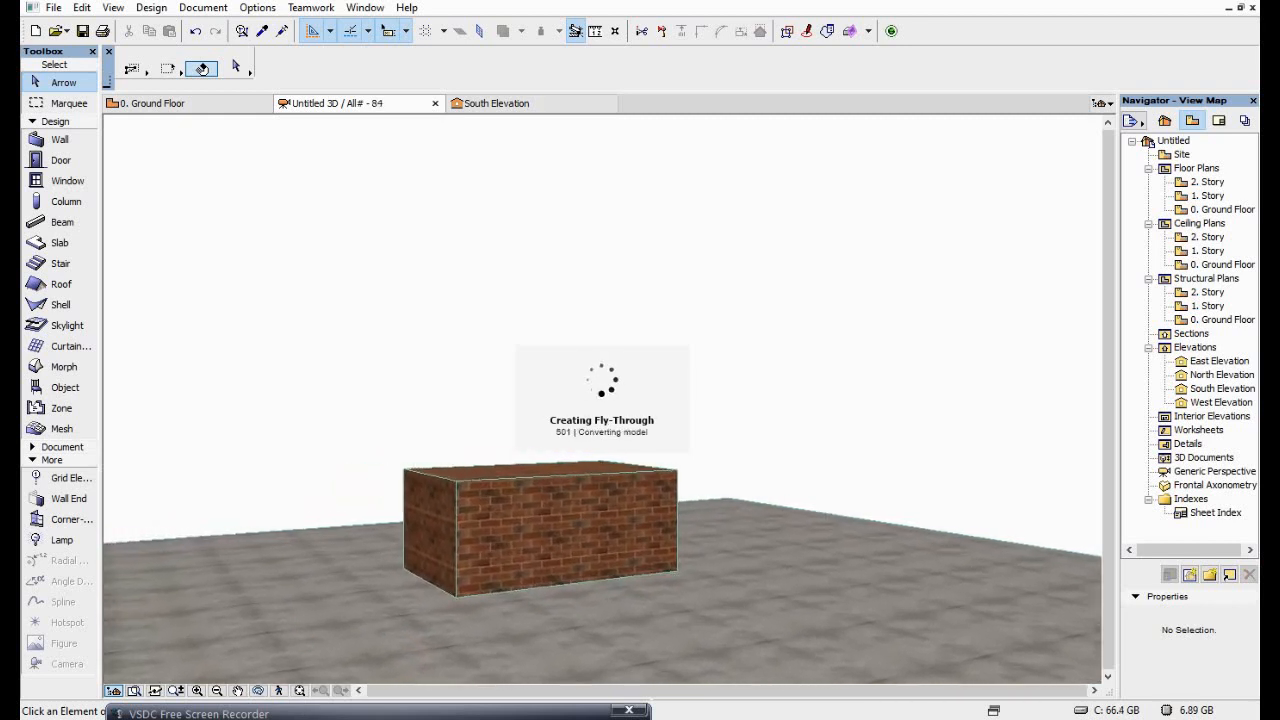
key("Escape")
- Save the fly-through as an MP4 movie in the Videos folder, overwriting the existing "fly camera test 4"
left_click(804, 448)
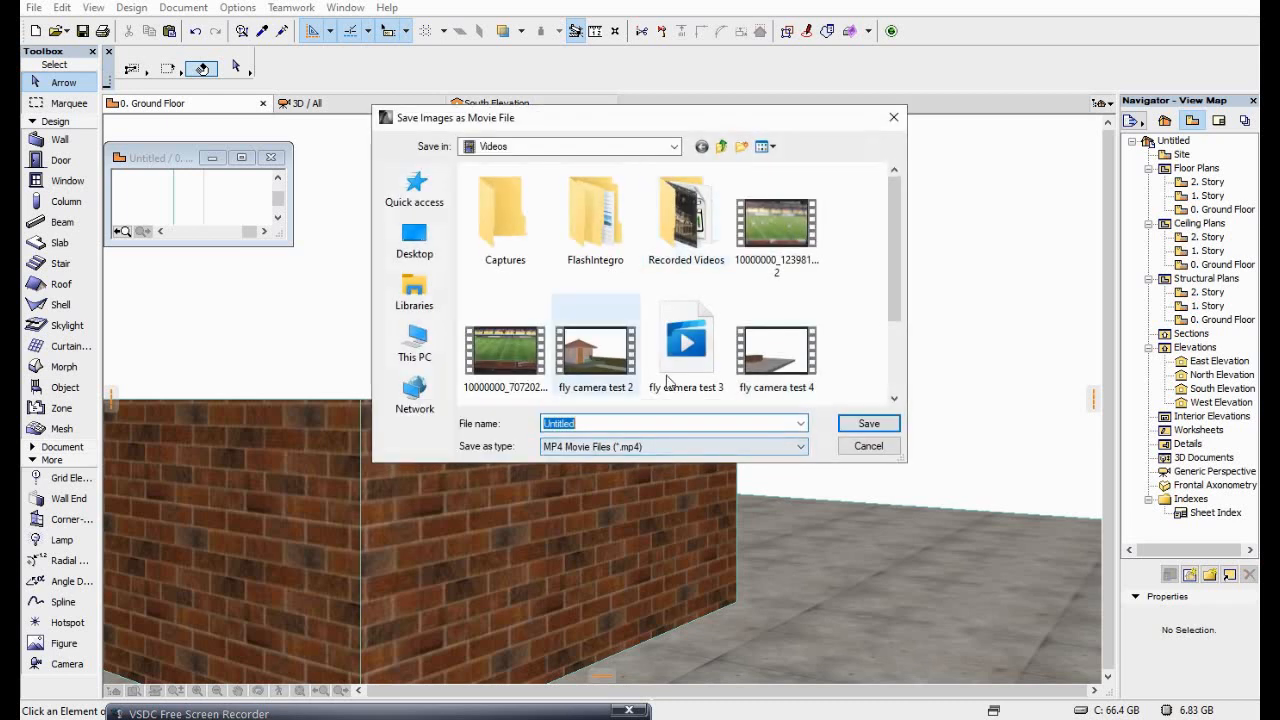
scroll(857, 324, "down", 2)
left_click(776, 245)
left_click(849, 425)
left_click(688, 363)
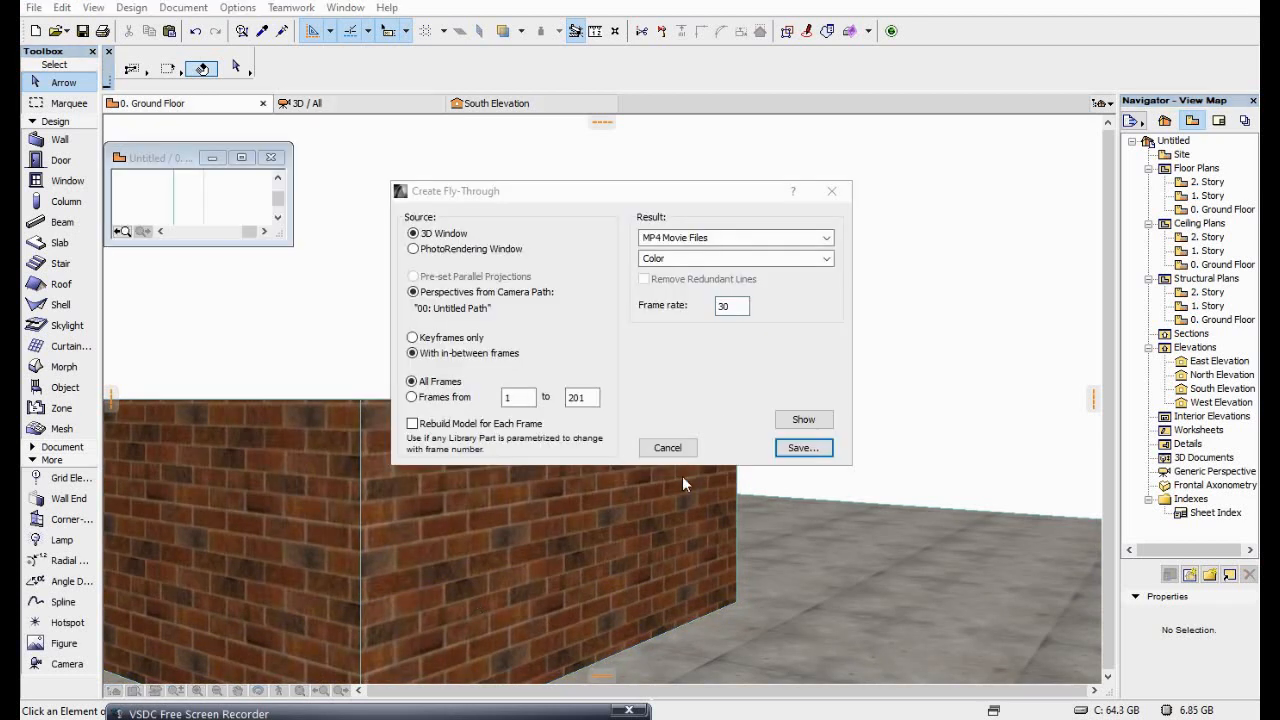
- Set the fly-through's frame rate to 30 and save it as the MP4 movie "fly camera test 5" in Videos
left_click_drag(741, 304, 710, 306)
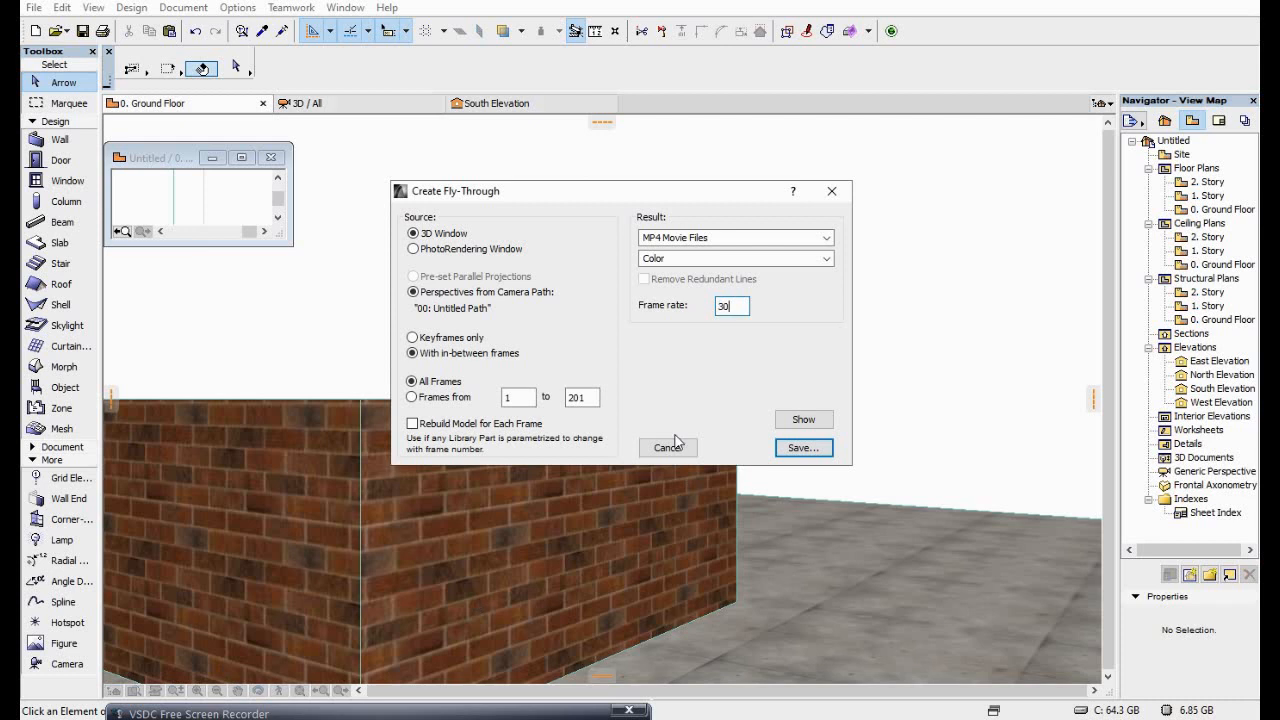
left_click(803, 448)
left_click(773, 358)
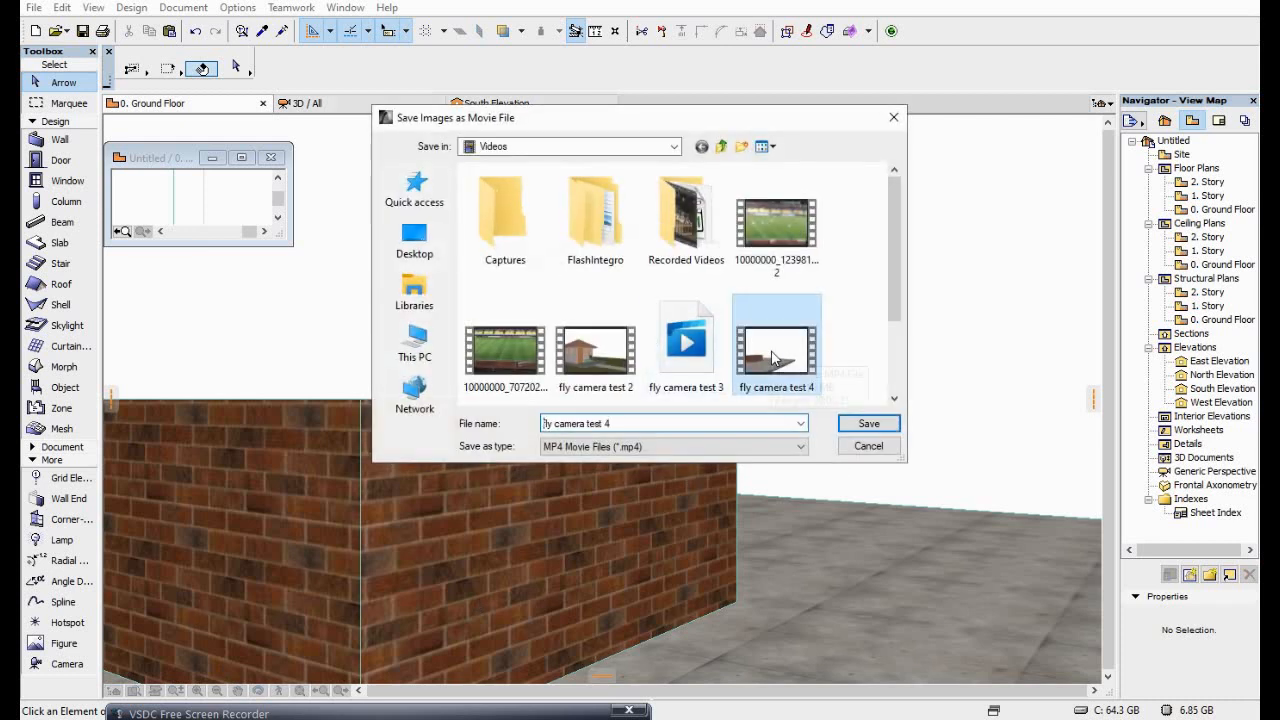
left_click(636, 423)
key("BackSpace")
type("5")
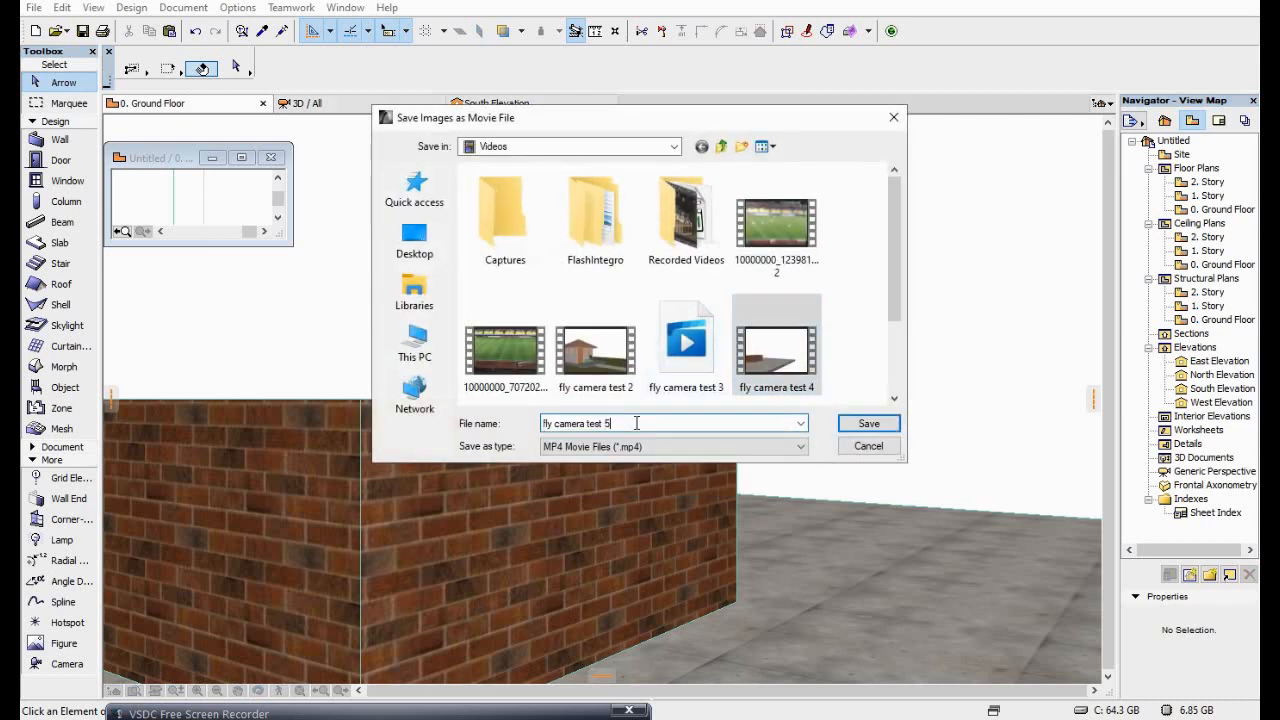
left_click(878, 430)
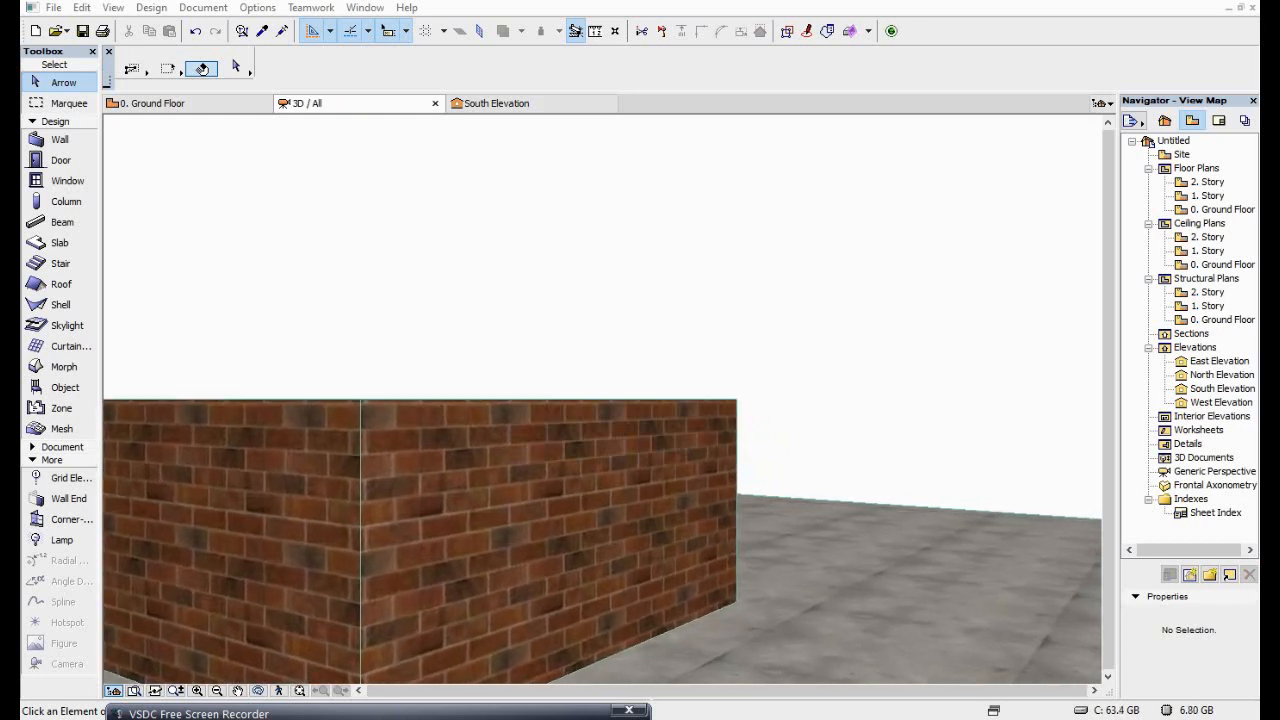
- Switch to File Explorer, play "fly camera test 4" from the Videos folder, pause it and close the player
key("super")
left_click(363, 520)
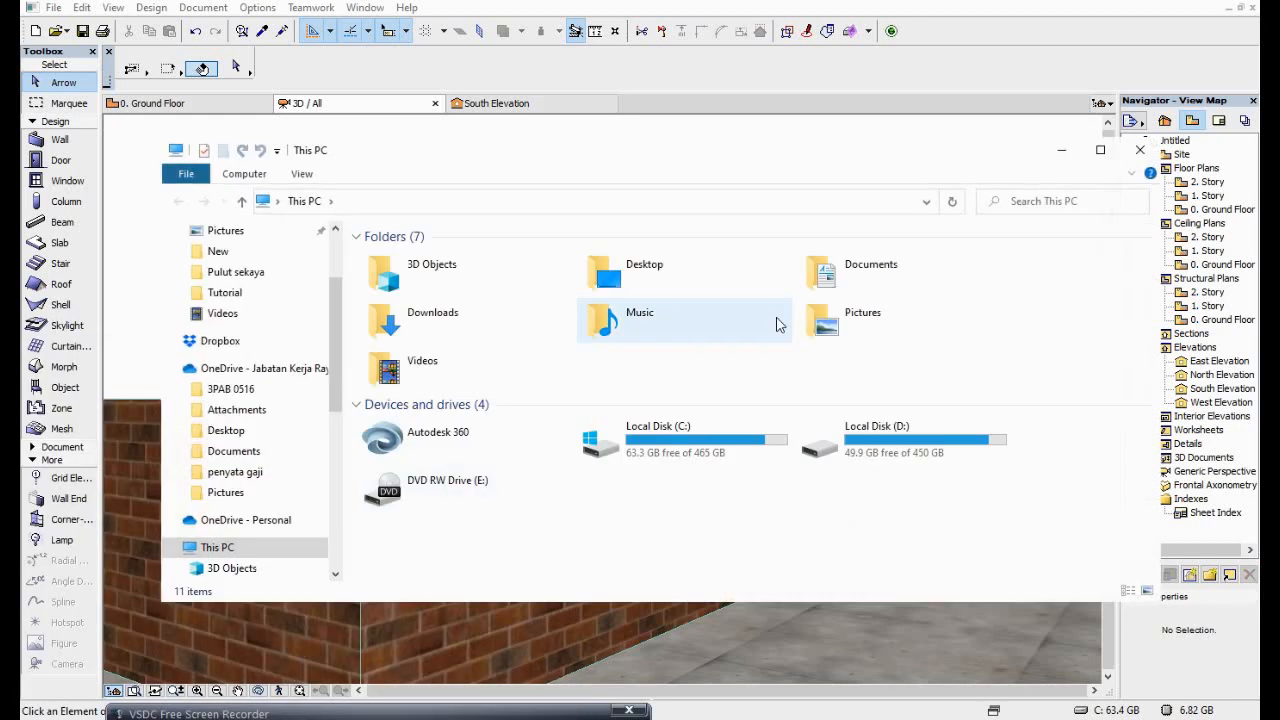
double_click(422, 376)
double_click(1085, 291)
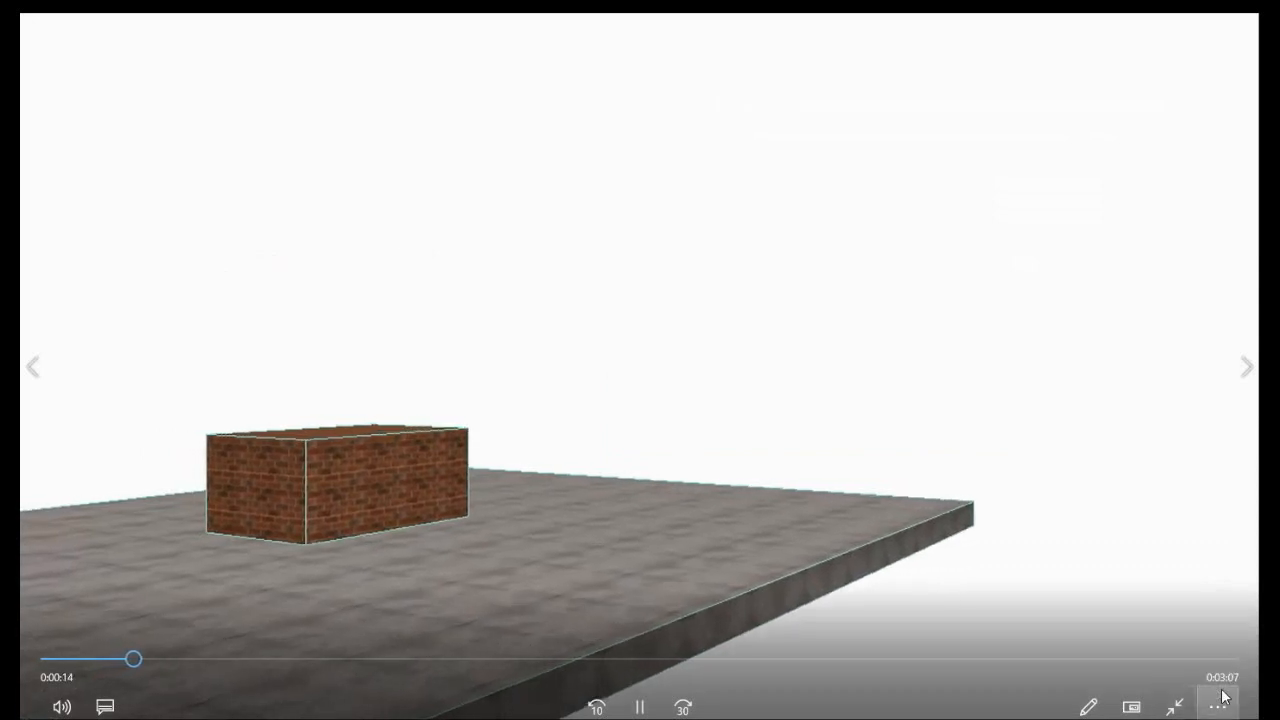
left_click(640, 707)
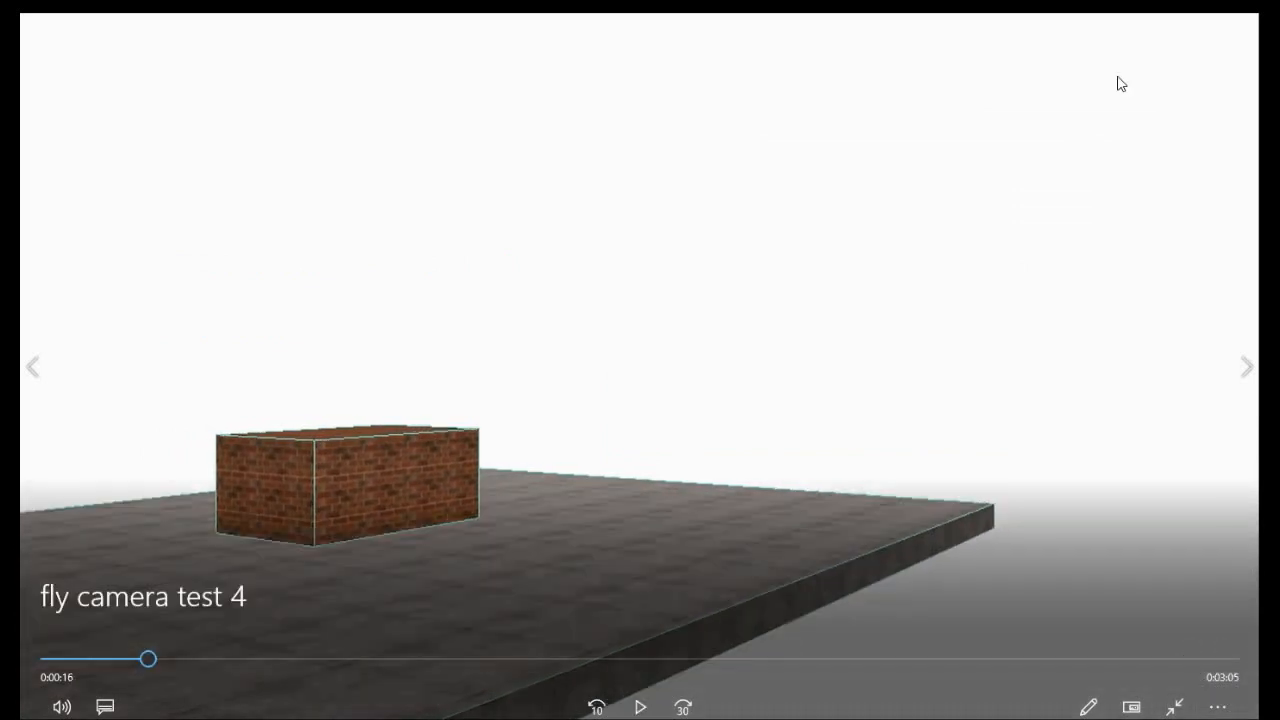
left_click(1237, 3)
- Play "fly camera test 5" from the Videos folder to check its speed, and close the player
double_click(406, 442)
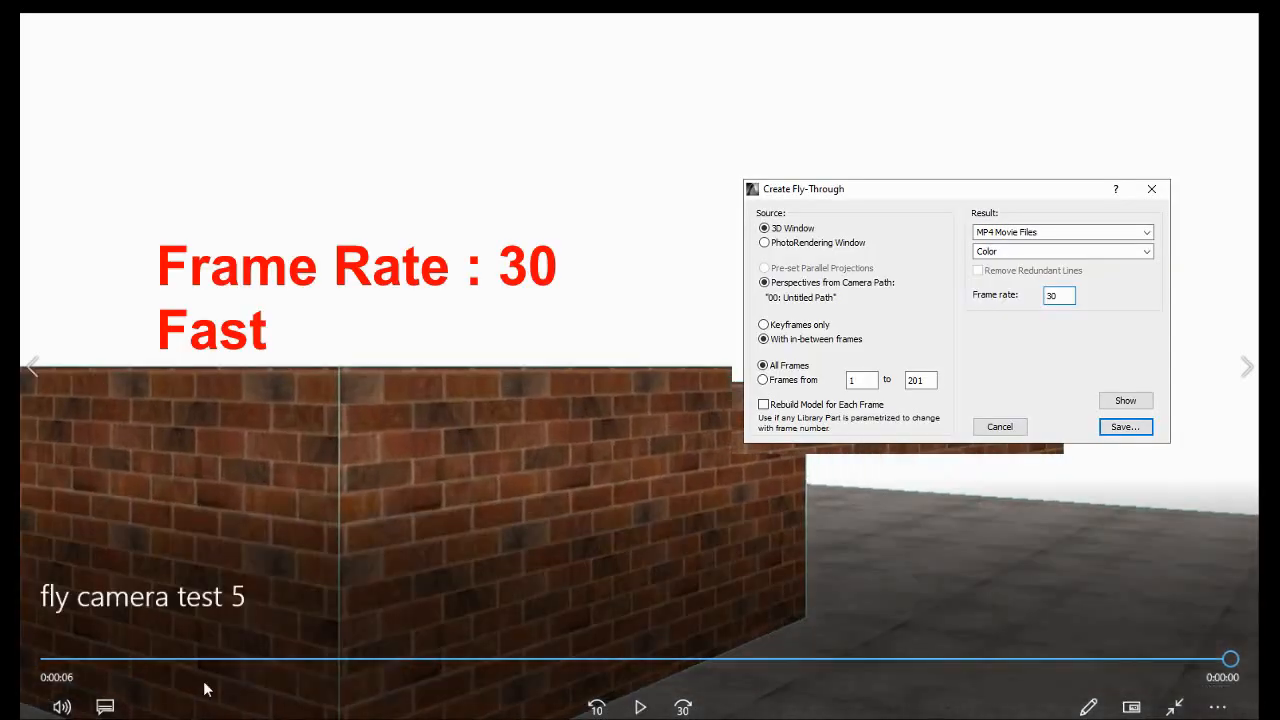
left_click(642, 707)
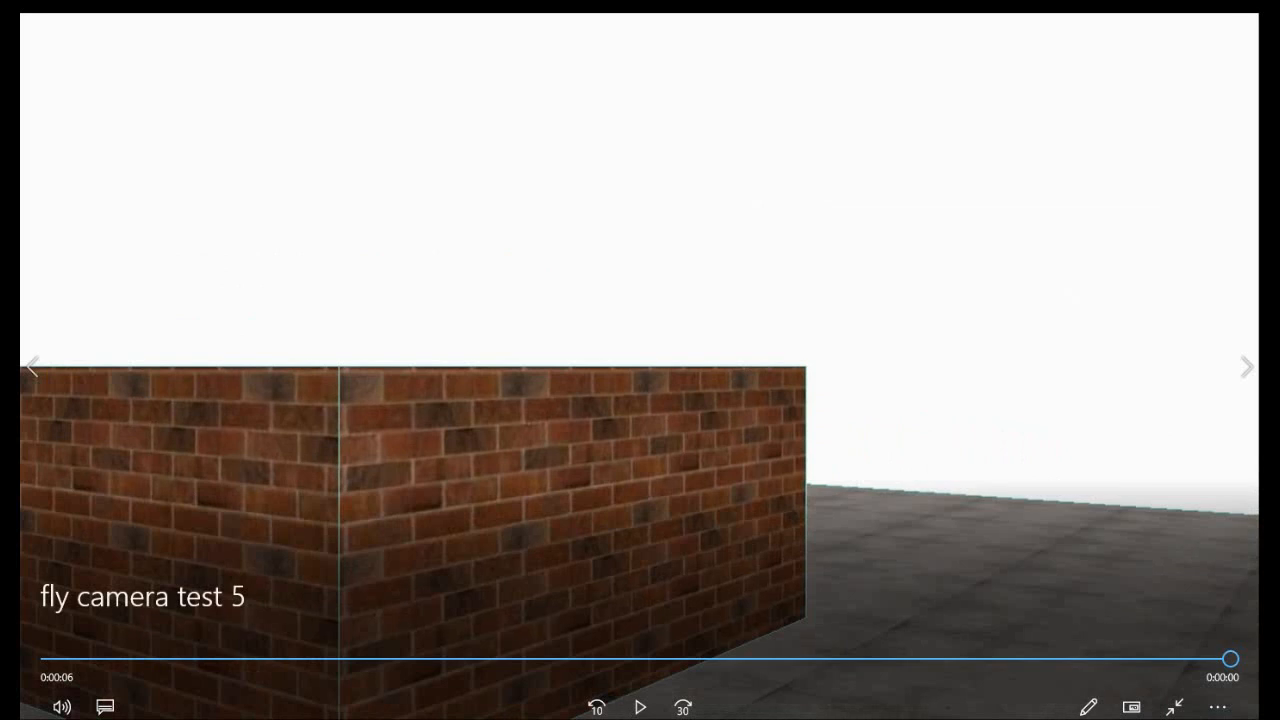
key("alt+F4")
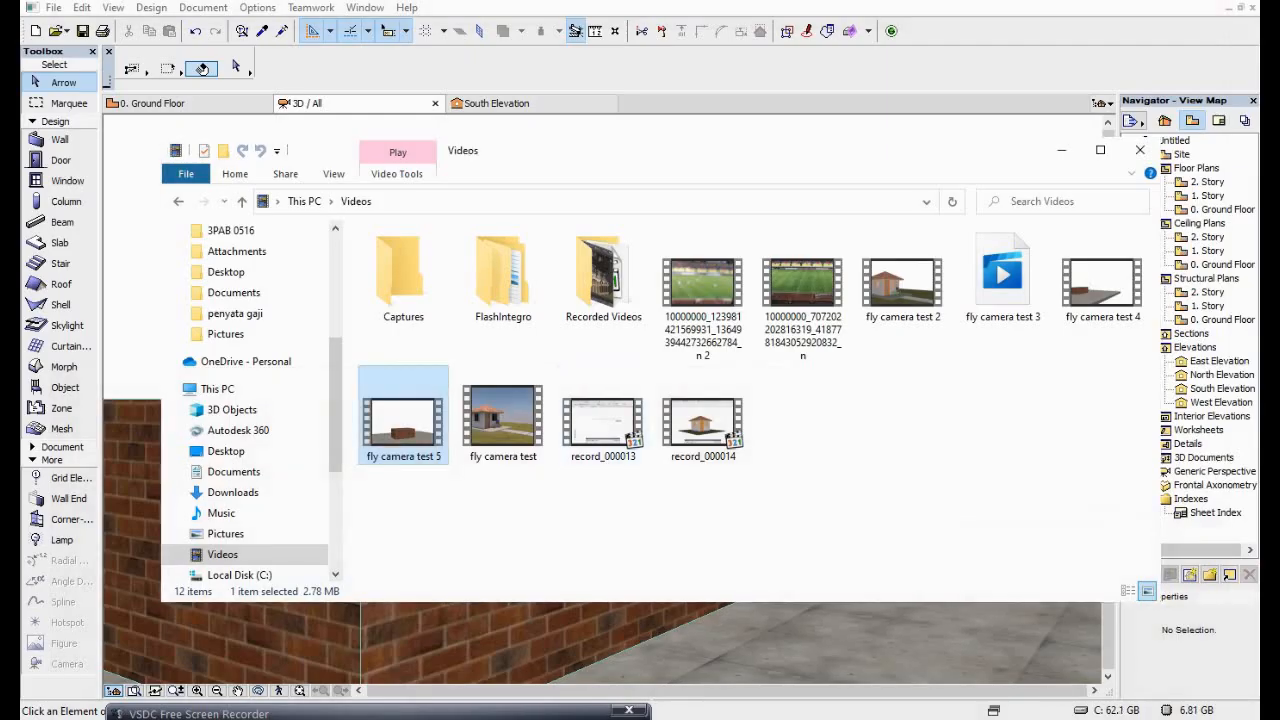
- Return to ArchiCAD and set up an MP4 fly-through with PhotoRendering Window as the source and a frame rate of 10
key("alt+F4")
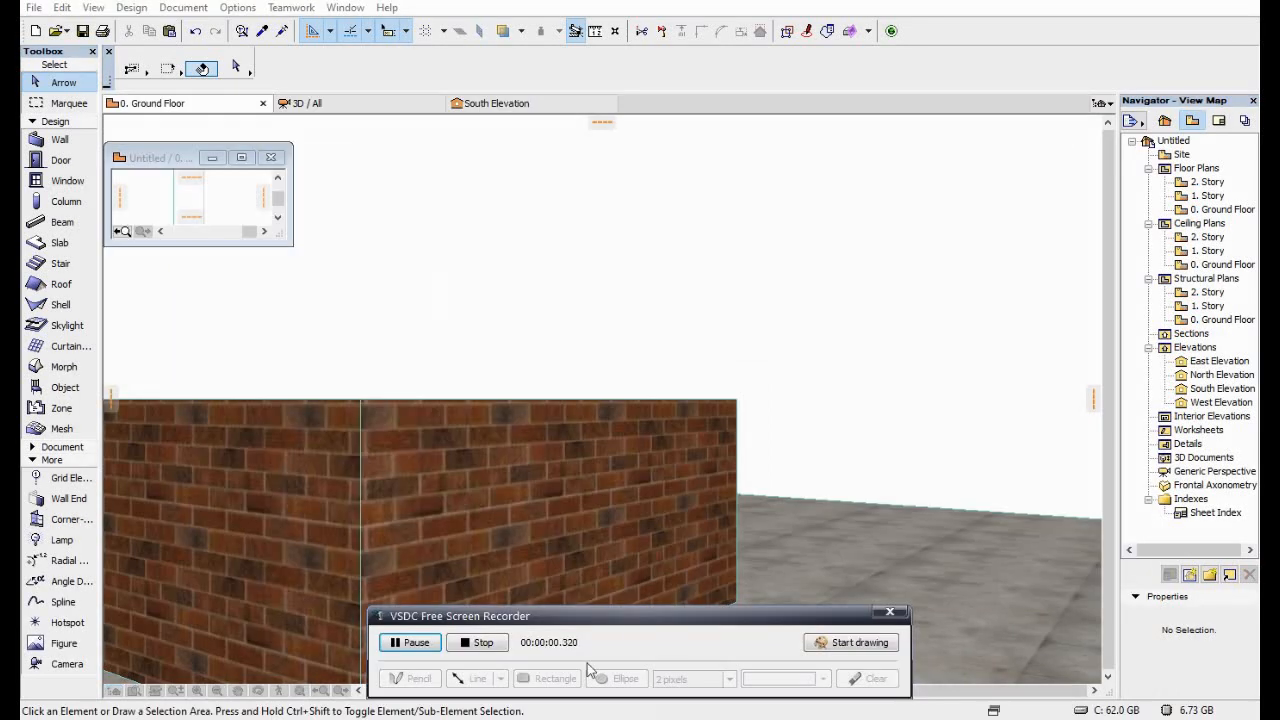
left_click_drag(599, 621, 317, 704)
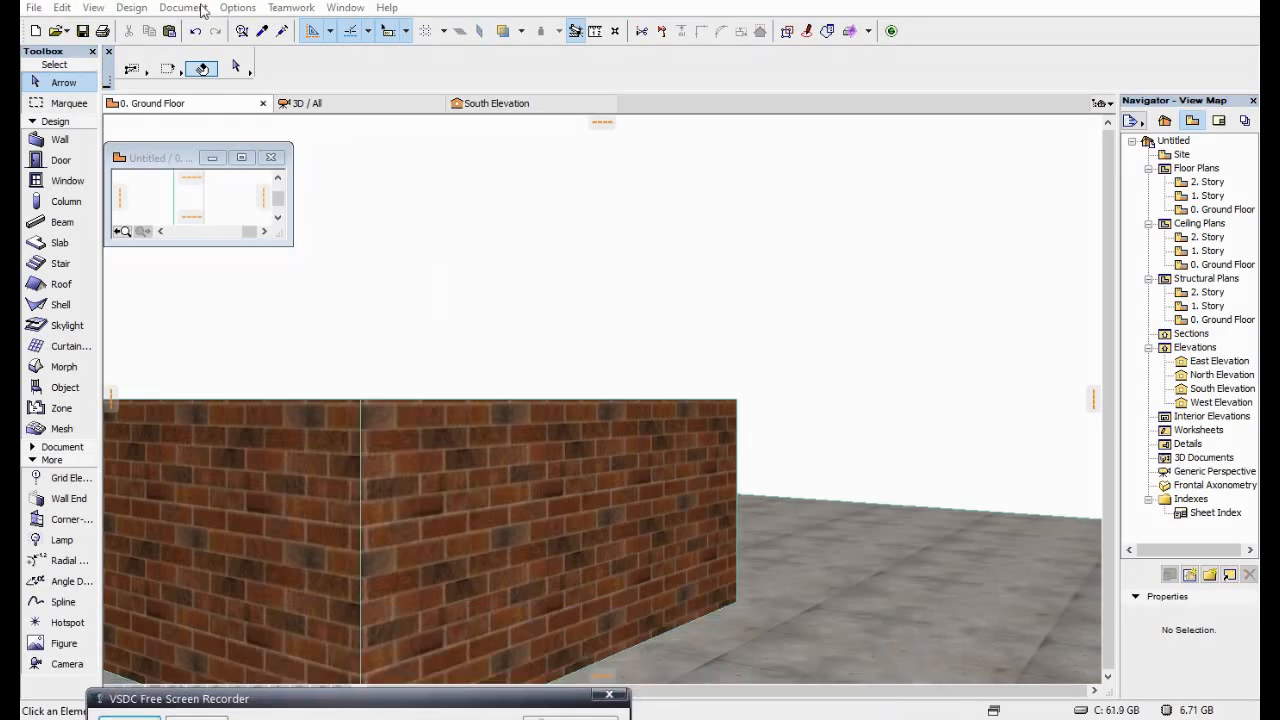
left_click(200, 10)
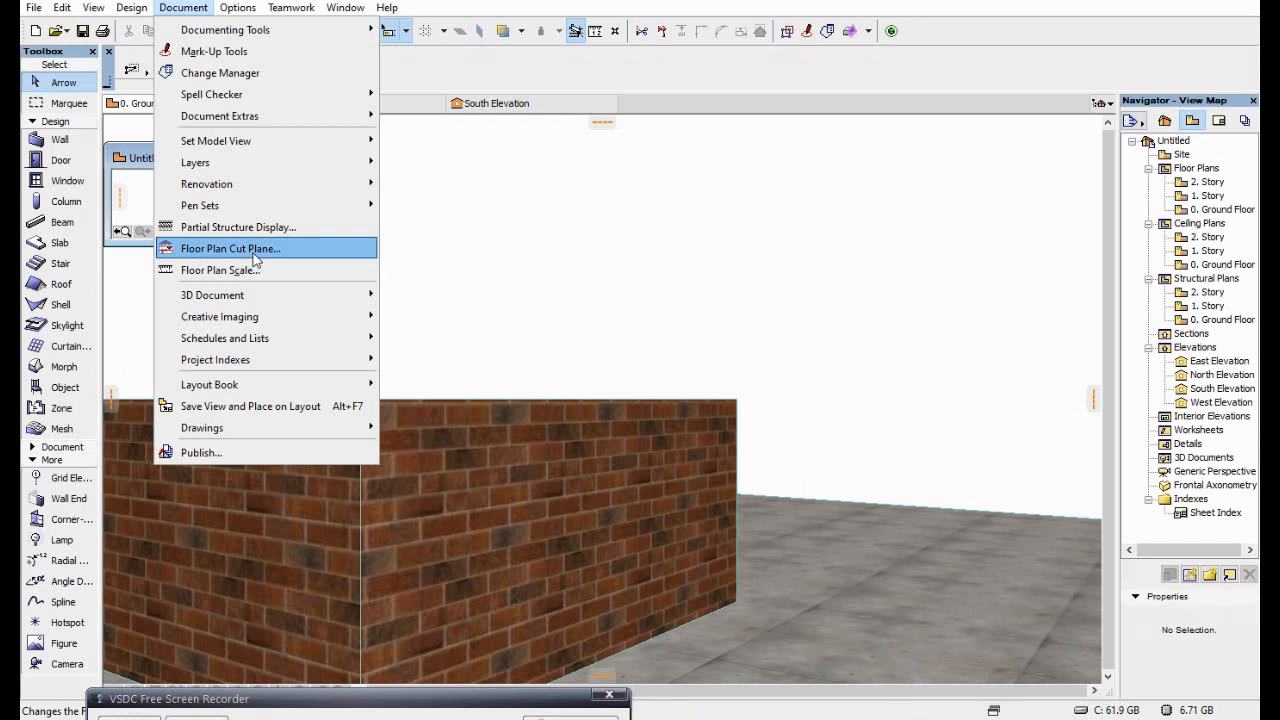
mouse_move(262, 318)
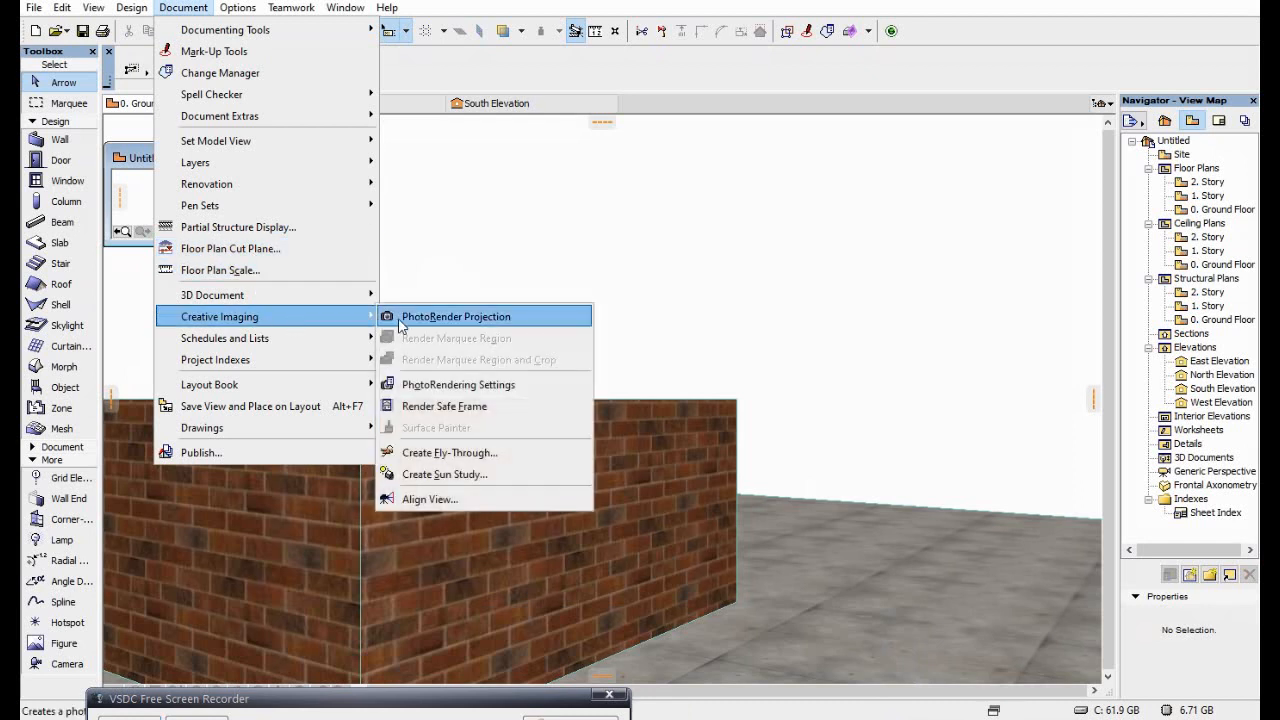
left_click(450, 452)
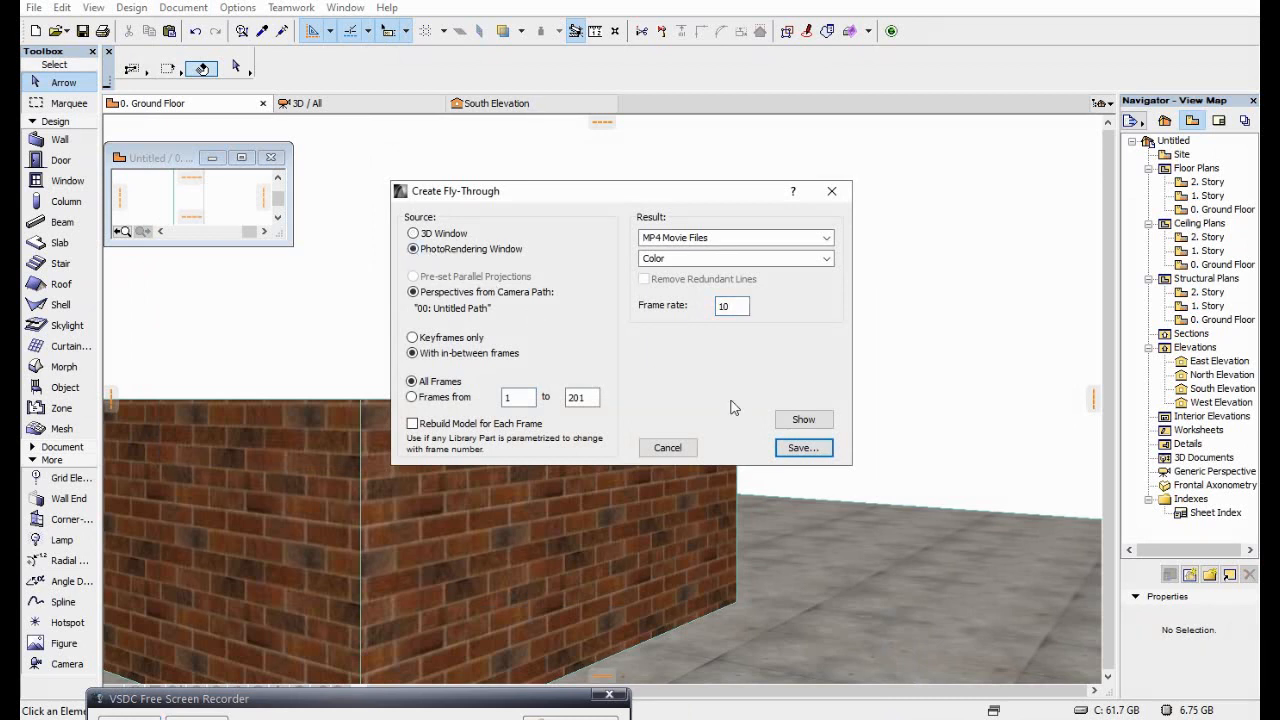
- Save the fly-through as the MP4 movie "fly camera test 6" in the Videos folder
left_click(801, 448)
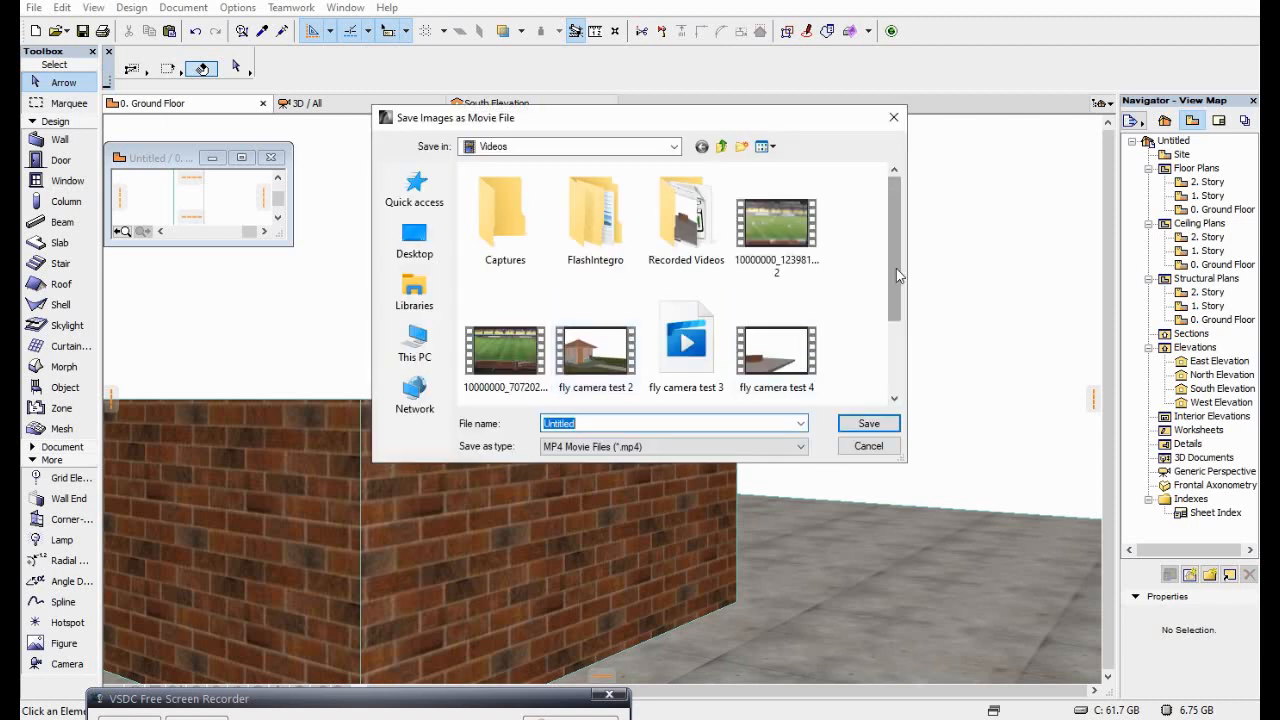
left_click_drag(896, 270, 897, 347)
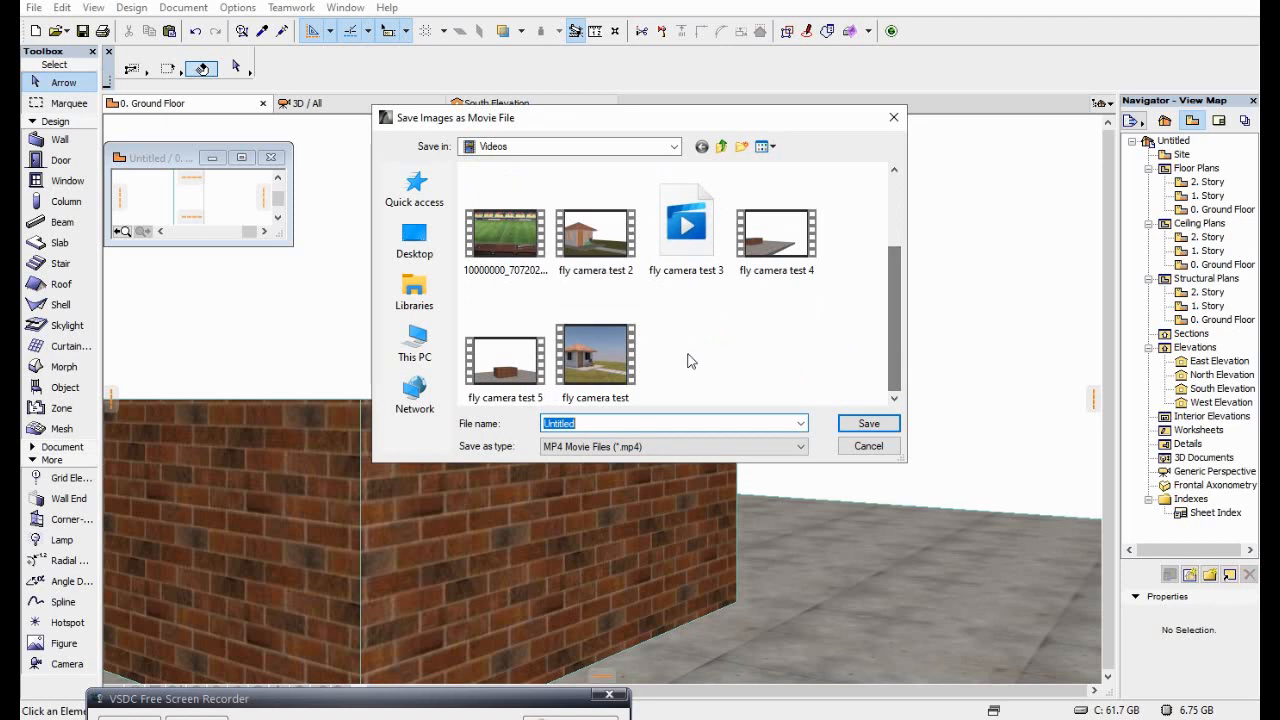
left_click(530, 366)
left_click(629, 423)
type("6")
key("BackSpace")
key("BackSpace")
type("6")
left_click(867, 425)
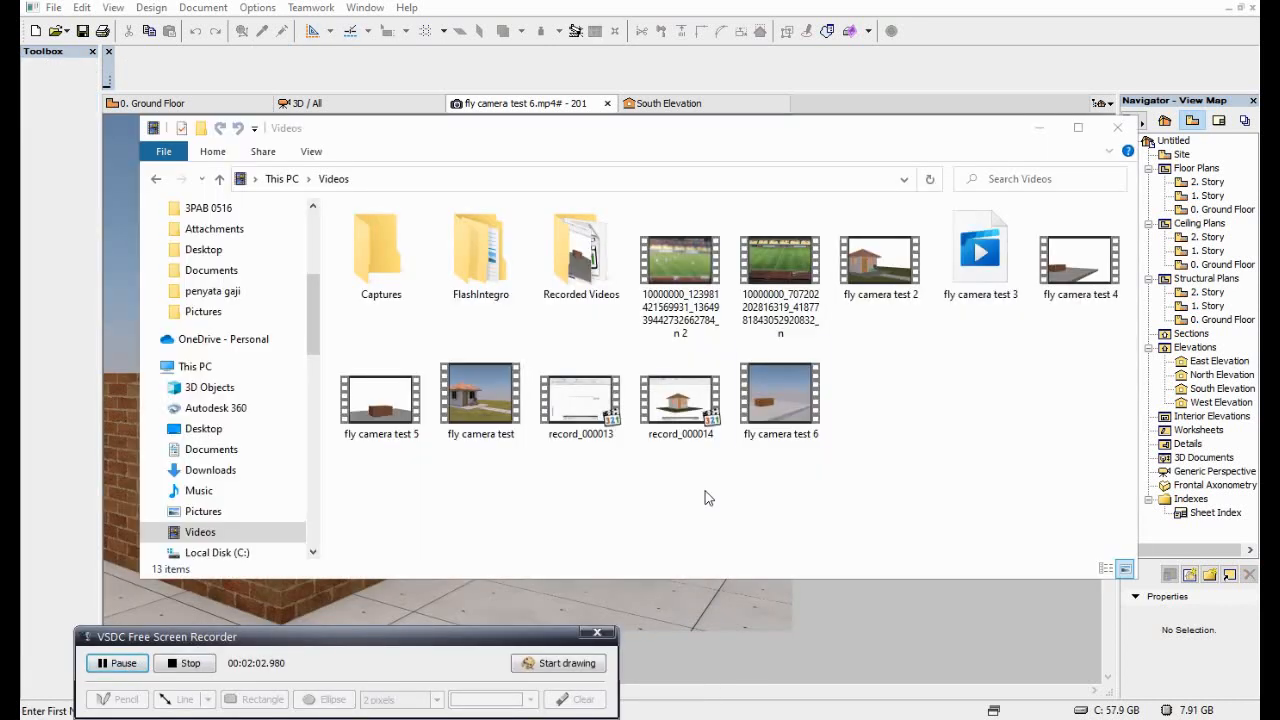
- Play "fly camera test 6" from the Videos folder to check the rendering, dismiss the notification and close the player
double_click(767, 416)
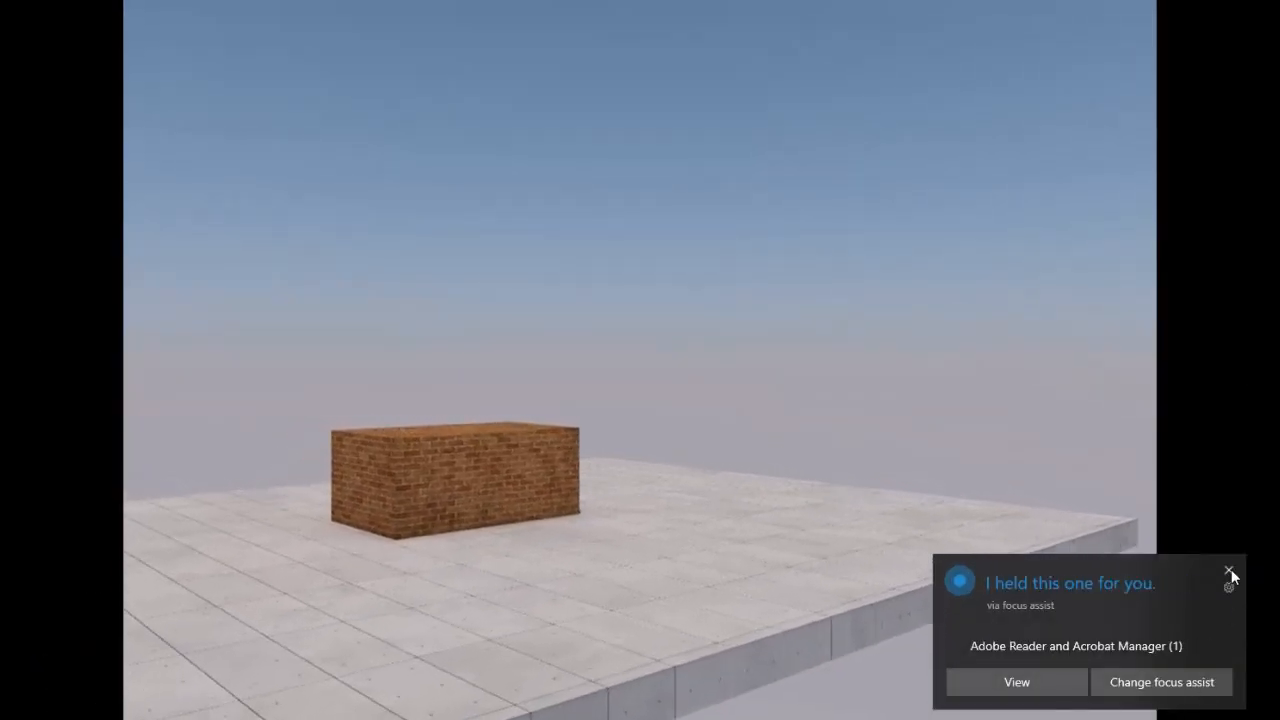
left_click(1231, 570)
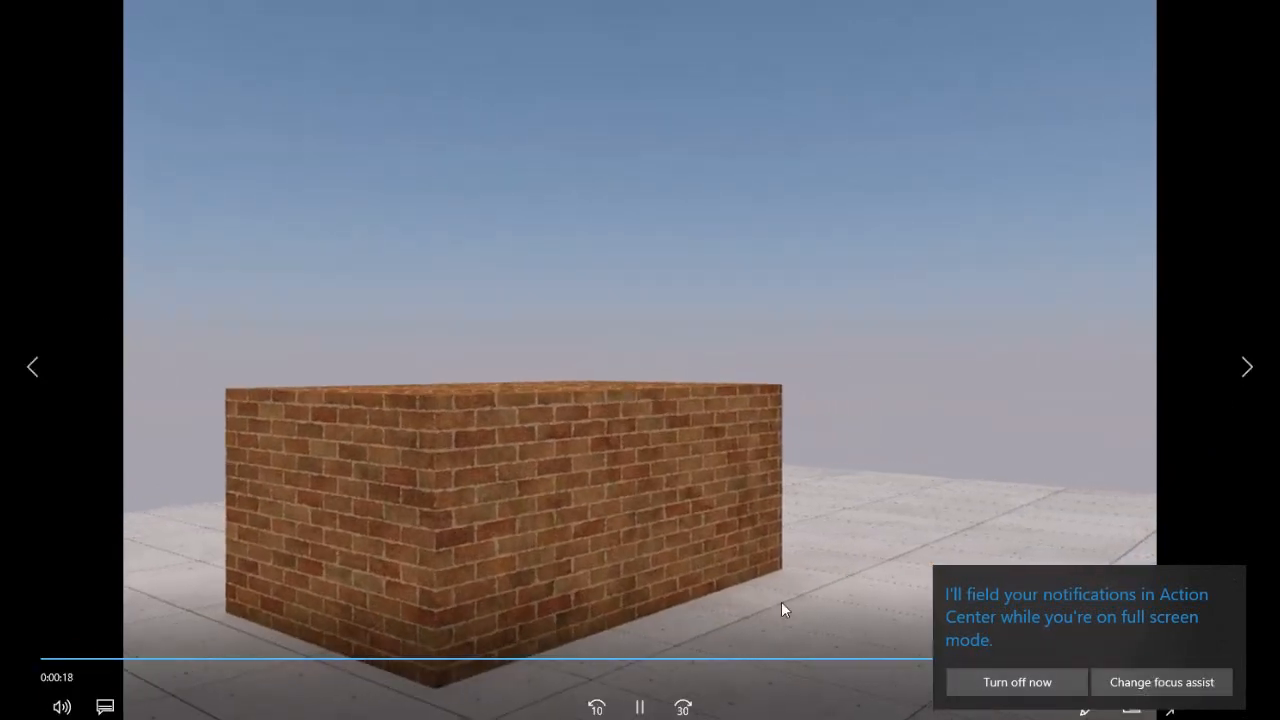
left_click(1240, 6)
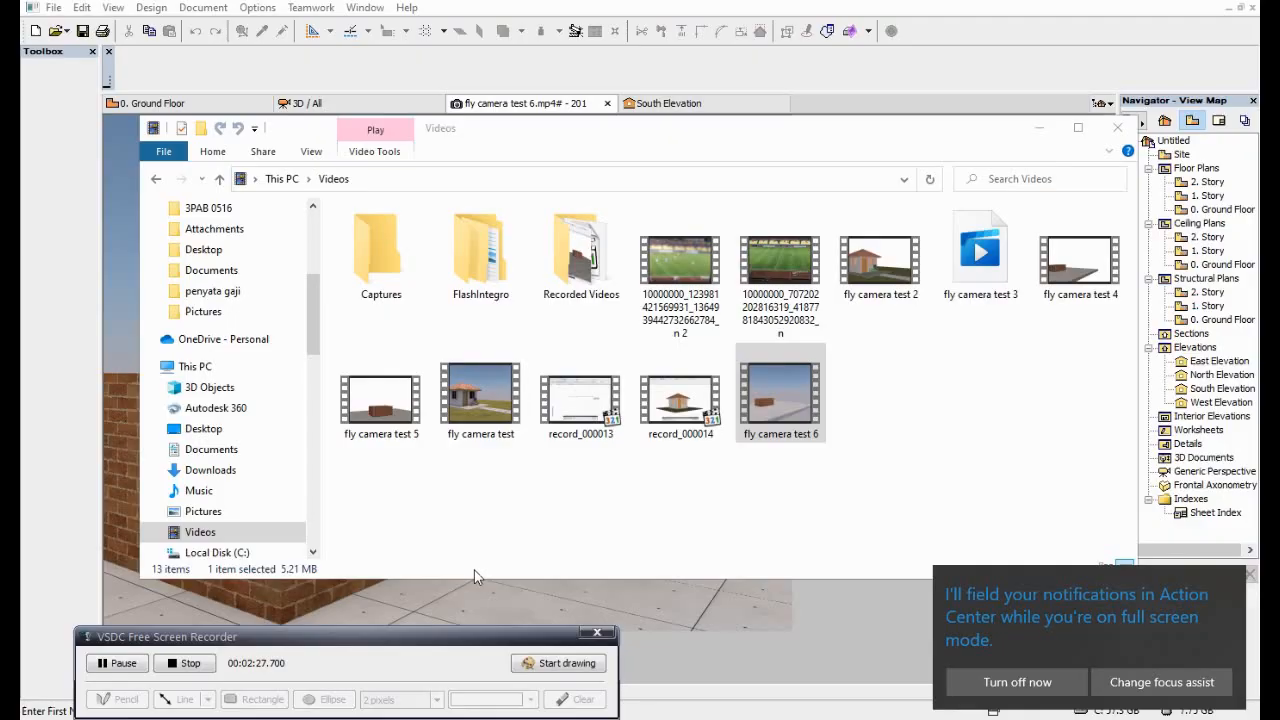